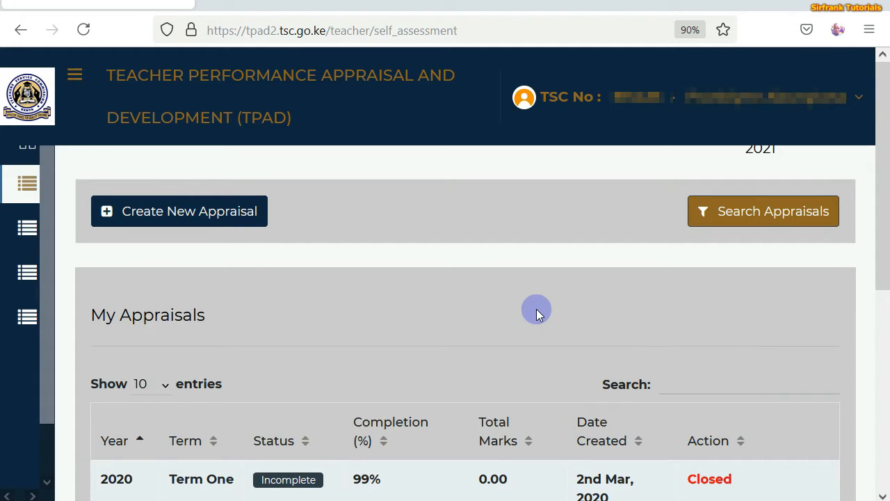
# Open the 2021 Term Three appraisal and review its completion status, assessment areas and marks.
pyautogui.scroll(-5, 536, 309)
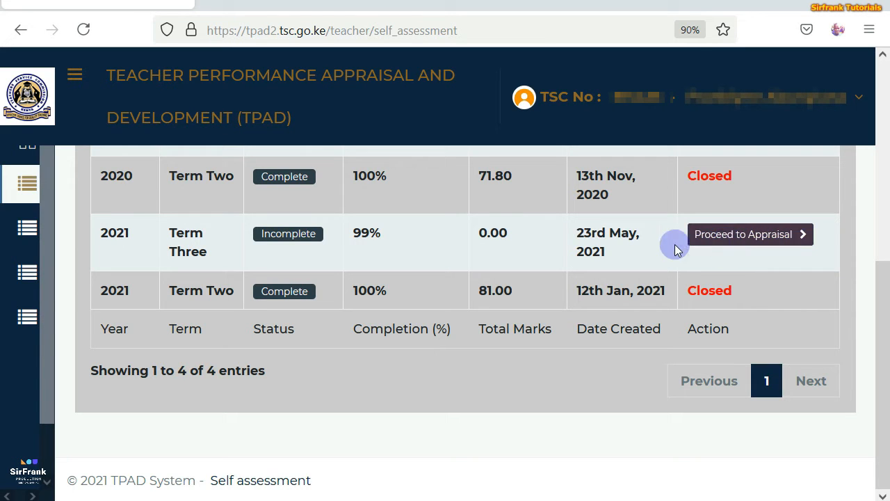
pyautogui.click(732, 244)
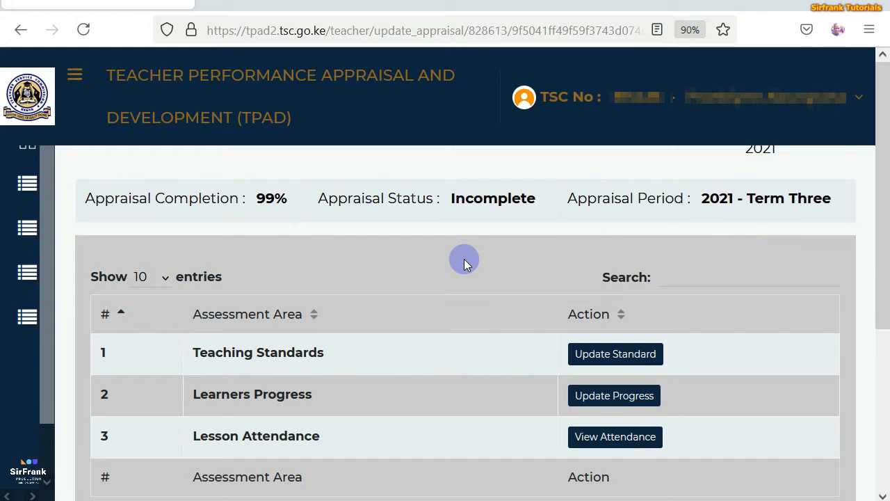
pyautogui.scroll(-4, 463, 263)
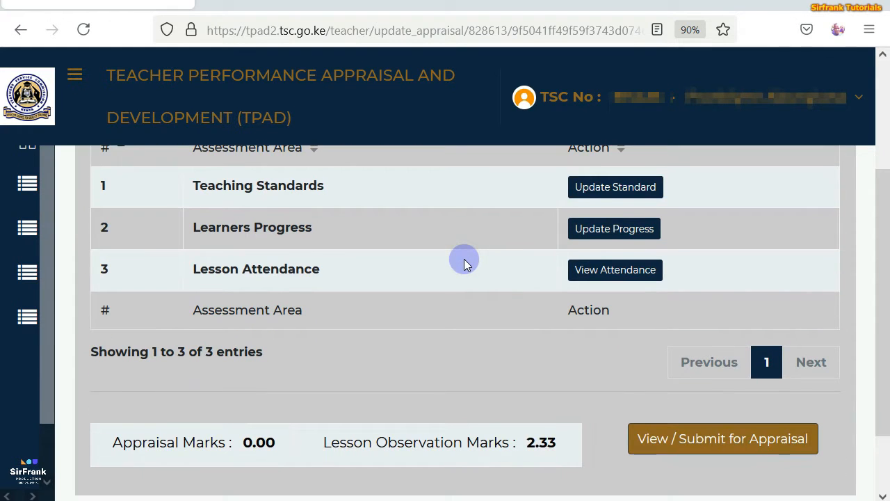
pyautogui.scroll(1, 464, 263)
pyautogui.scroll(3, 464, 263)
pyautogui.rightClick(464, 261)
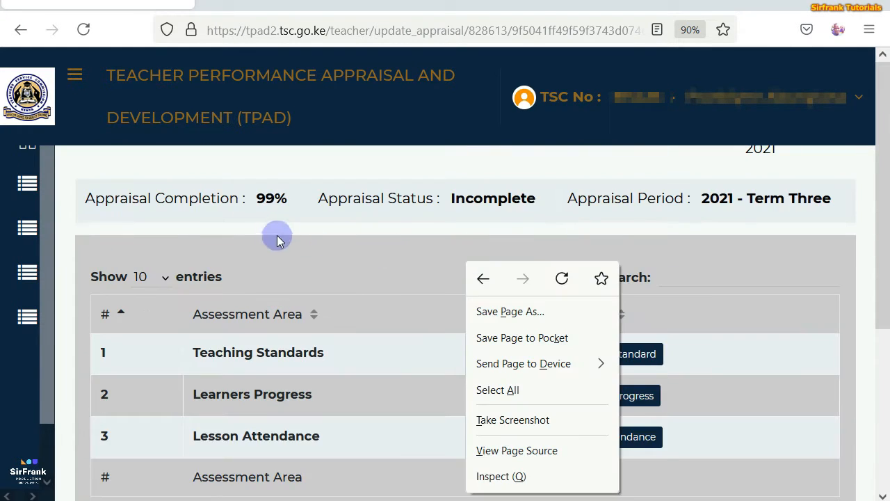
pyautogui.moveTo(324, 230); pyautogui.dragTo(94, 203)
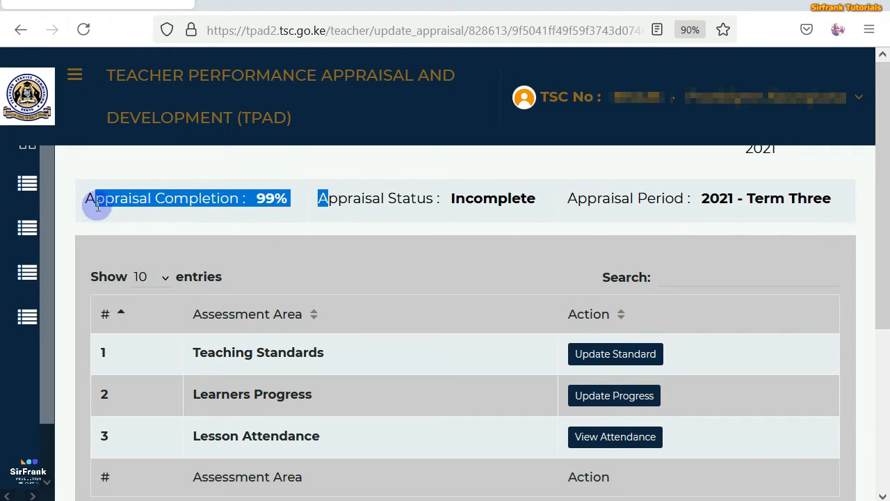
pyautogui.click(290, 227)
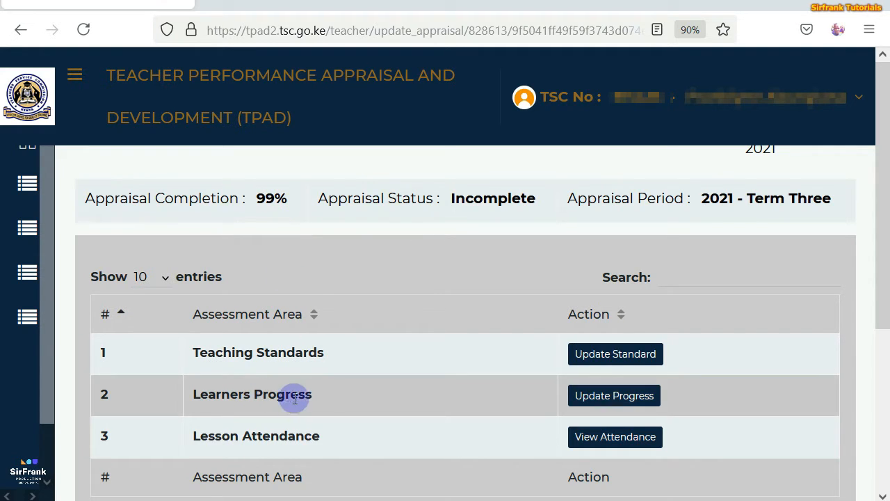
# Open the Learners Progress area for updating and view its CBC, SNE (HI, VI, PH) and SNE (MH + DB) sections.
pyautogui.click(621, 396)
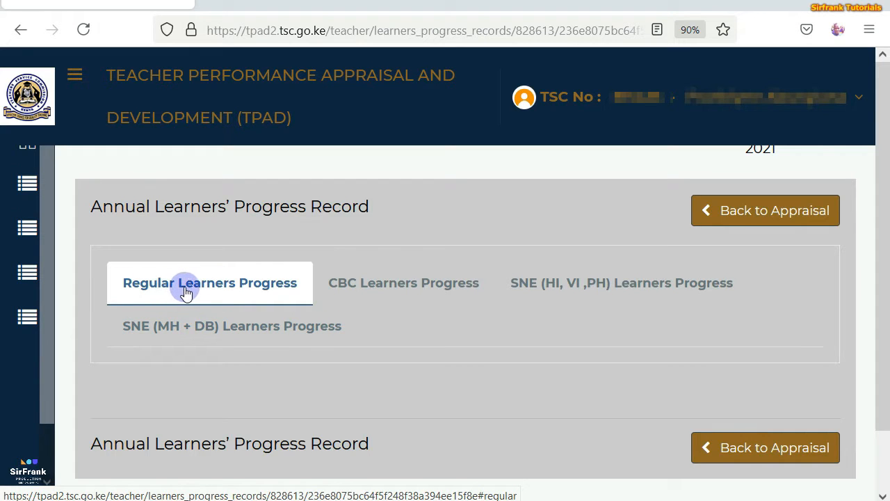
pyautogui.click(407, 292)
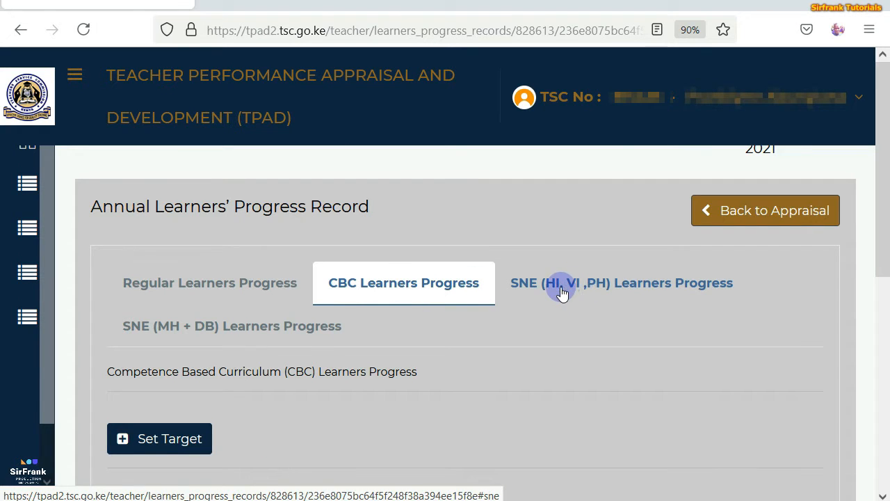
pyautogui.click(556, 292)
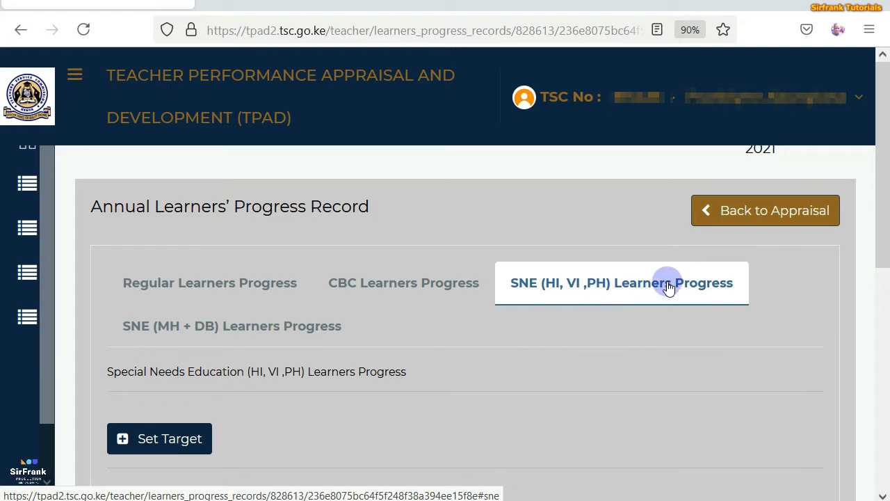
pyautogui.click(211, 328)
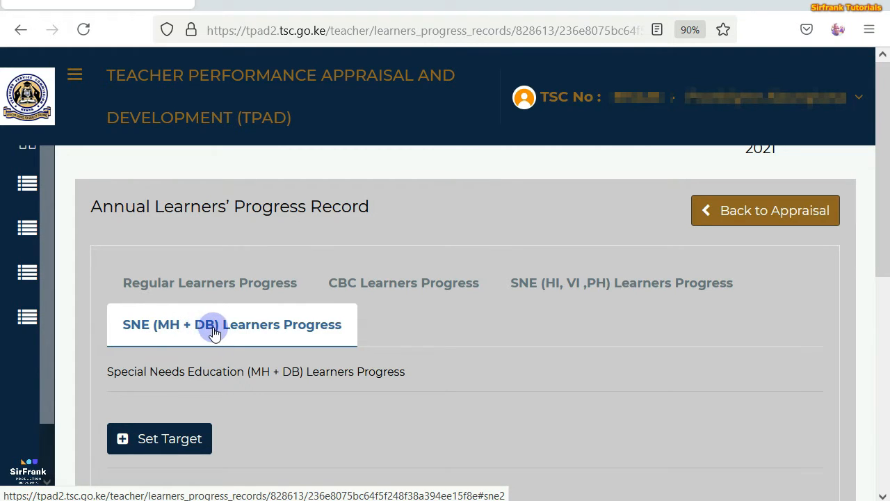
# Add and save a Regular Learners Progress subject target for Class 5 Science with a target mean score of 56.
pyautogui.click(212, 290)
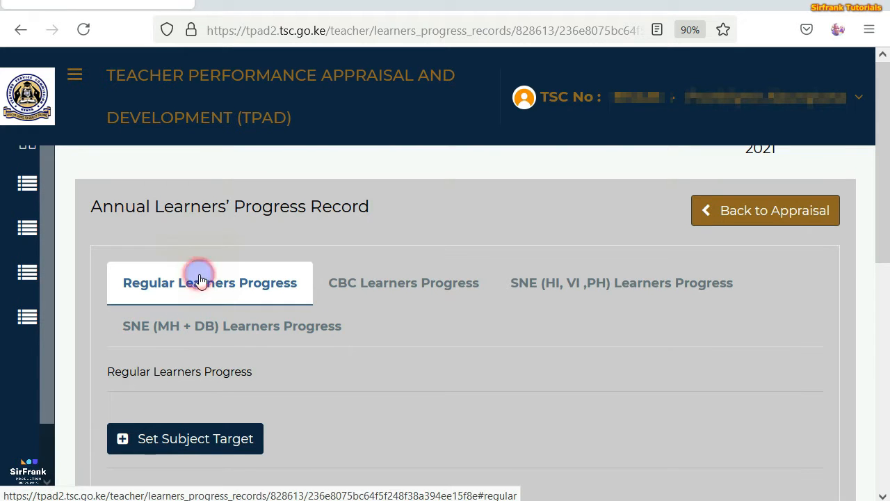
pyautogui.scroll(-3, 215, 324)
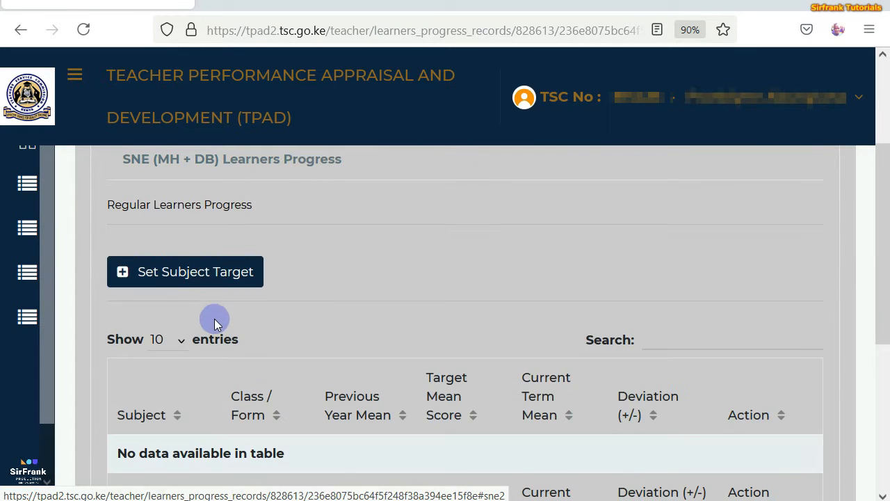
pyautogui.click(194, 275)
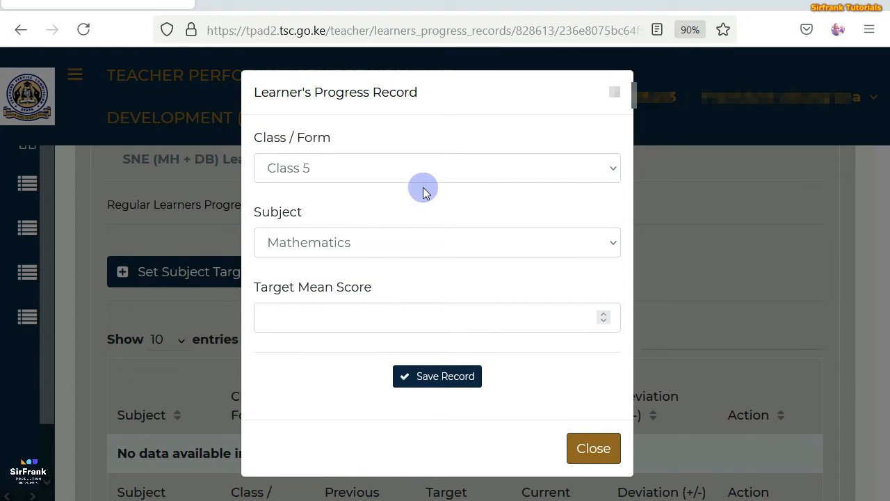
pyautogui.click(613, 169)
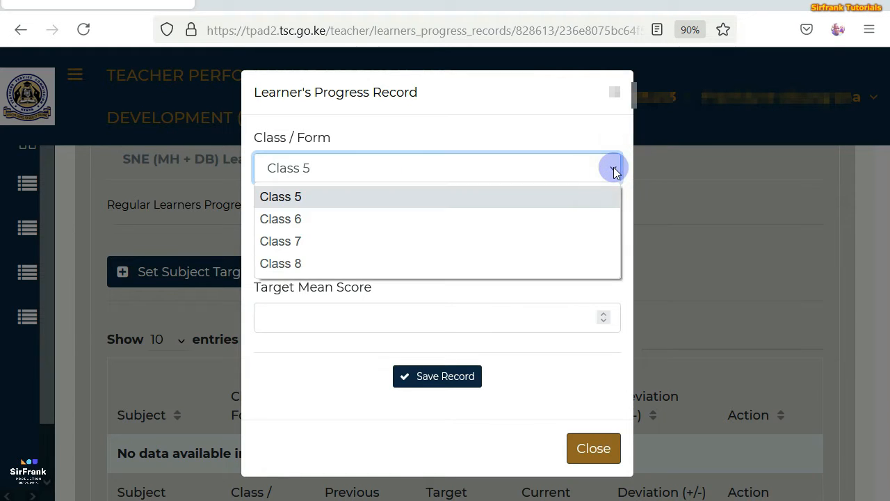
pyautogui.click(321, 202)
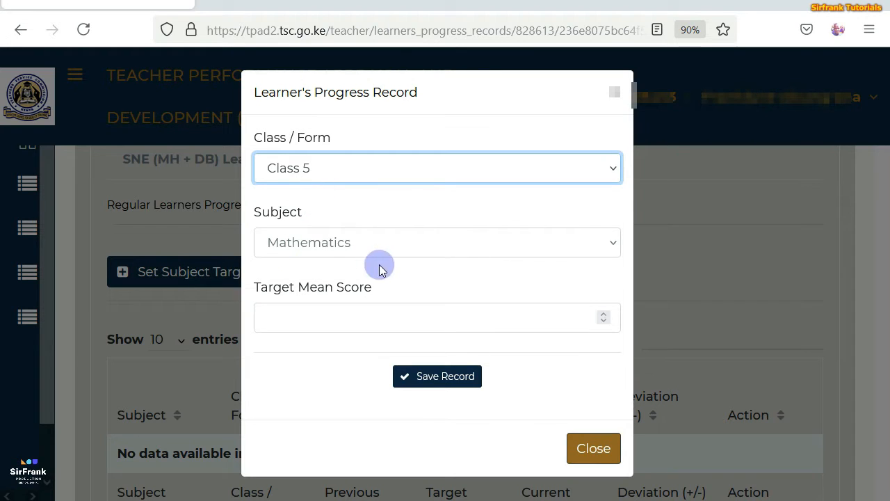
pyautogui.click(614, 243)
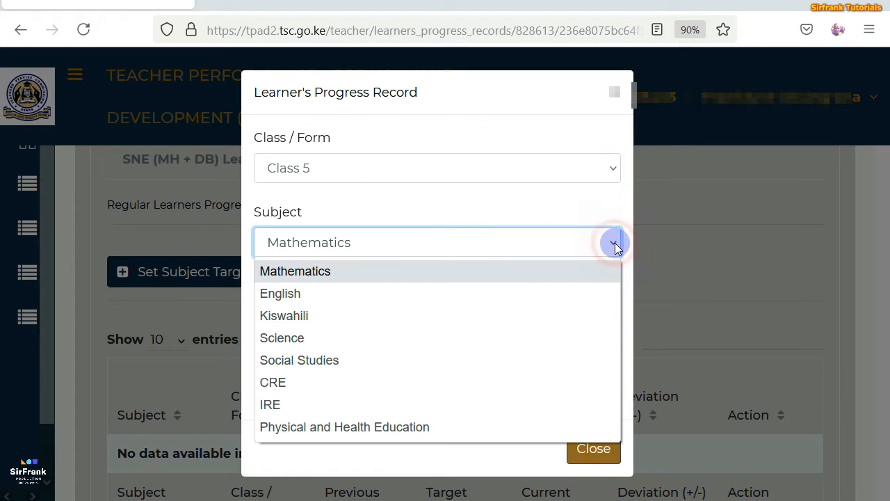
pyautogui.click(269, 339)
pyautogui.click(317, 326)
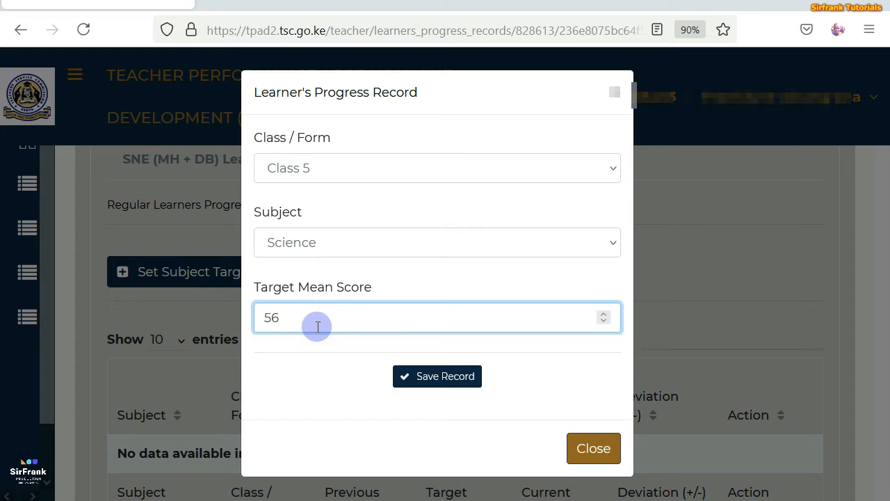
pyautogui.click(418, 379)
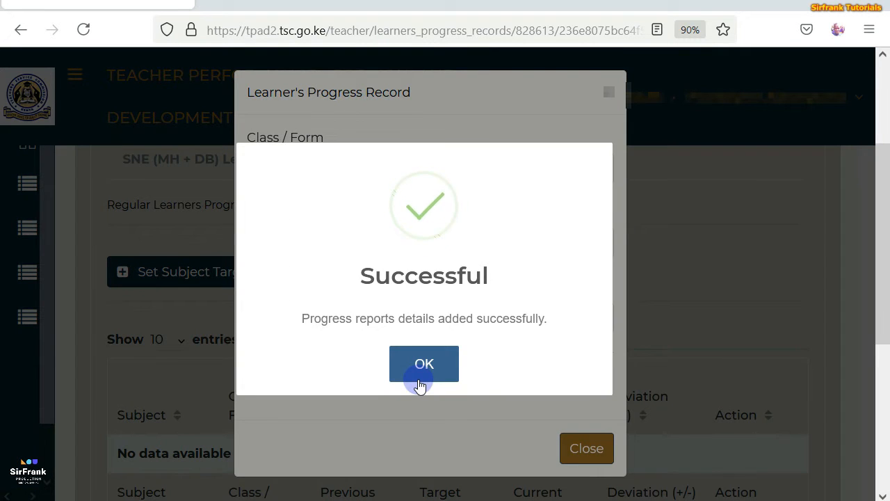
pyautogui.click(420, 374)
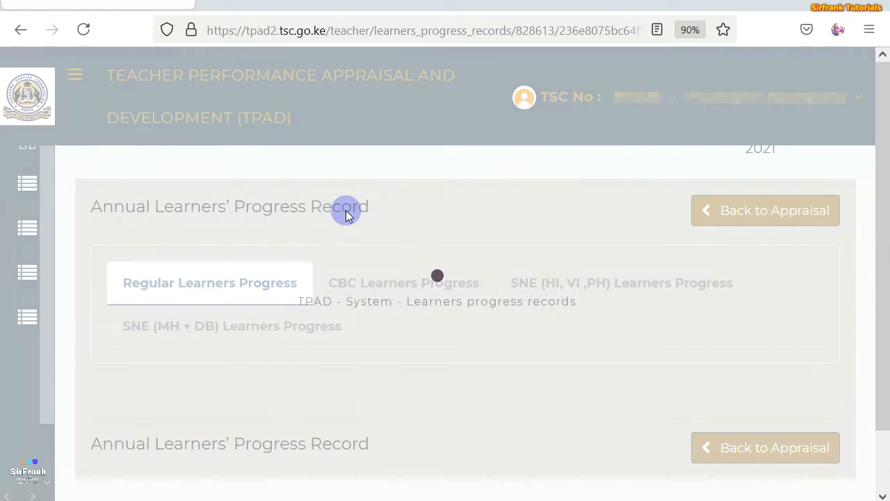
# Add and save a Regular Learners Progress subject target for Class 8 Mathematics with a target mean score of 50.
pyautogui.click(203, 291)
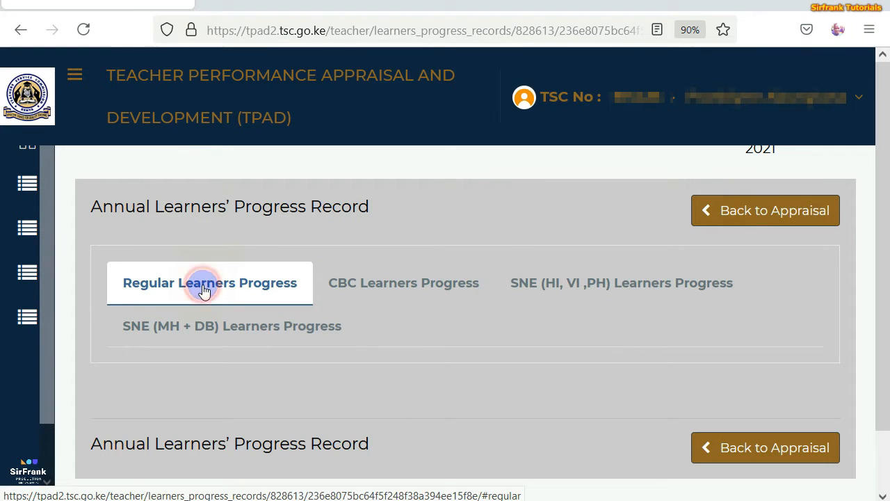
pyautogui.click(385, 265)
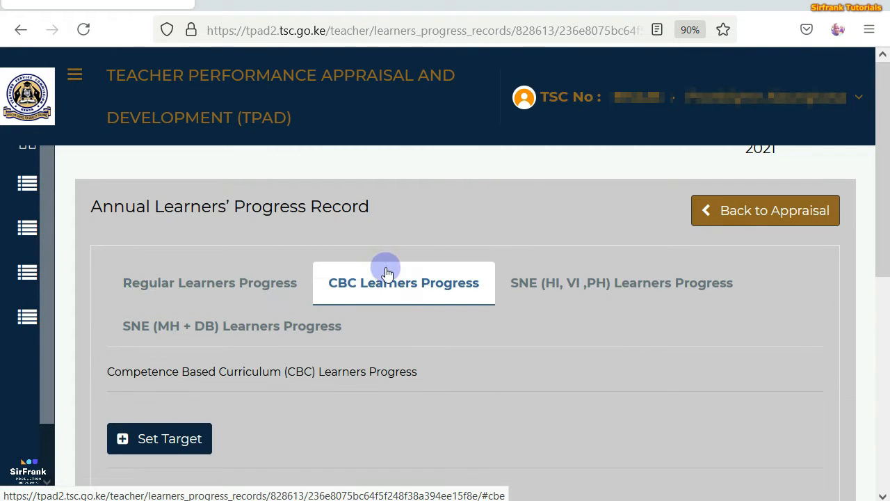
pyautogui.click(219, 284)
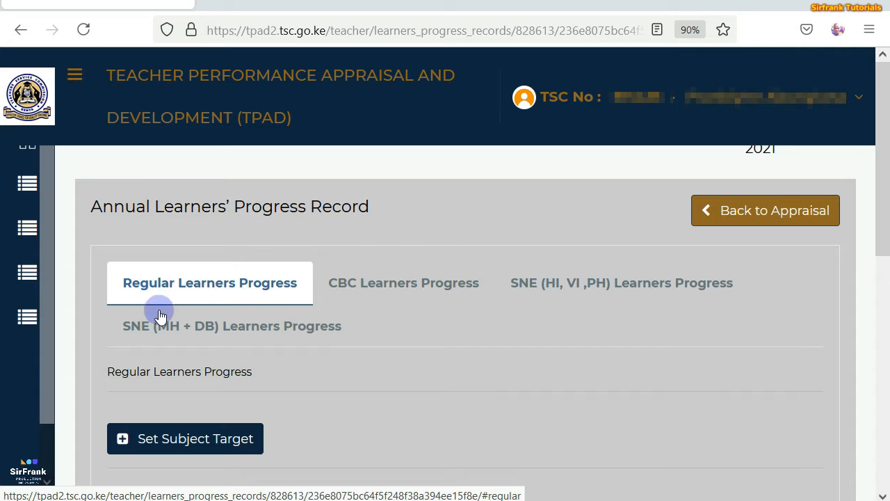
pyautogui.click(200, 438)
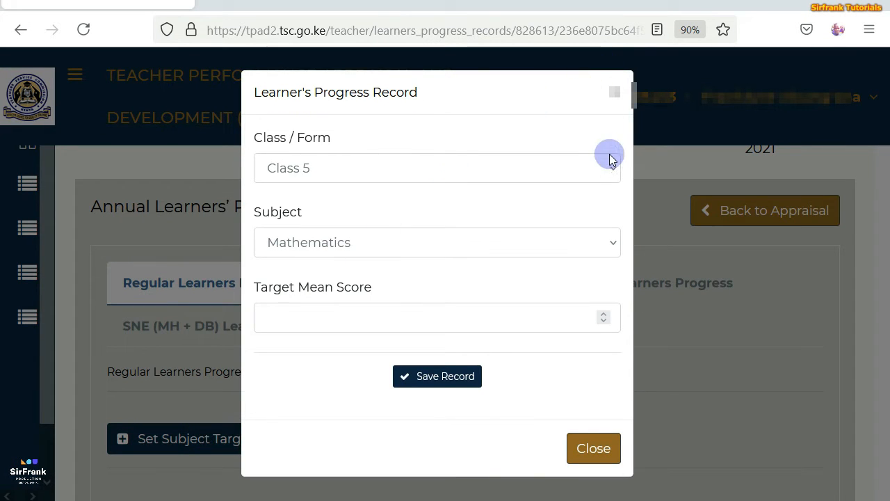
pyautogui.click(612, 167)
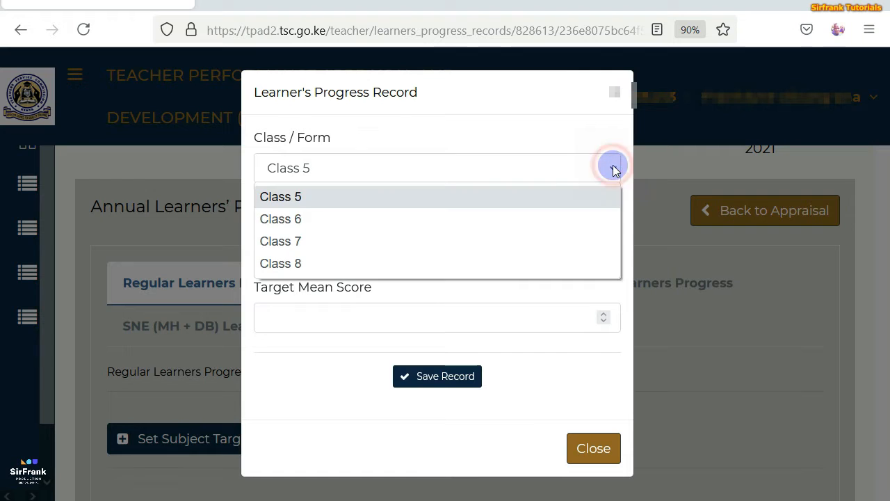
pyautogui.click(322, 264)
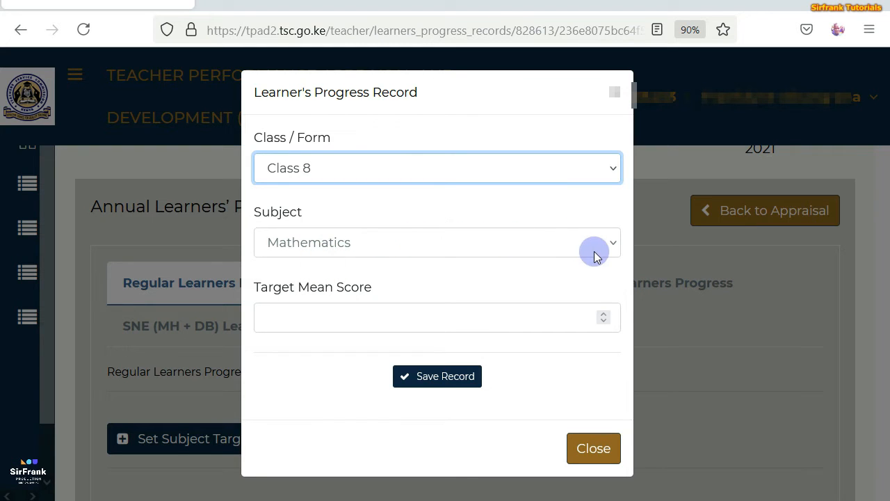
pyautogui.click(594, 256)
pyautogui.click(303, 270)
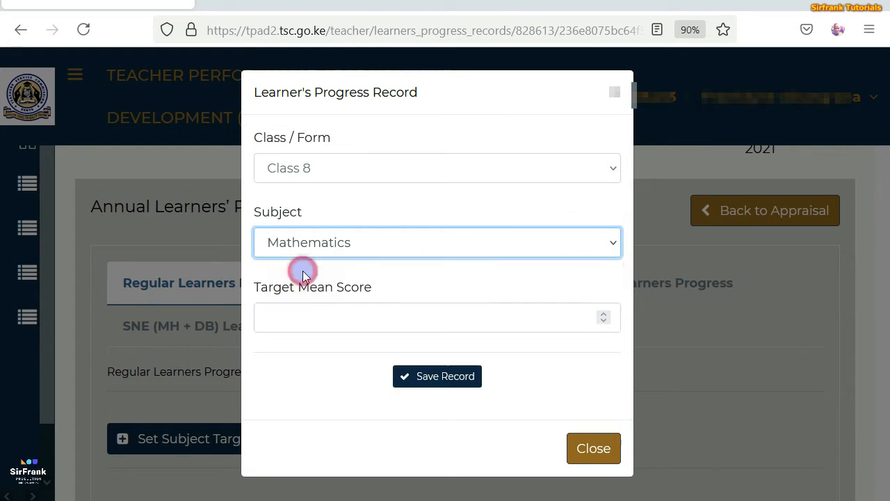
pyautogui.click(309, 318)
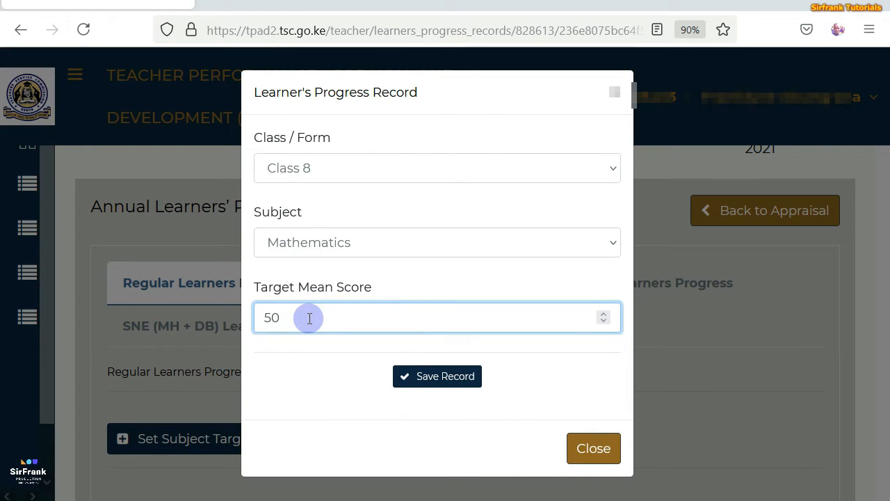
pyautogui.click(429, 384)
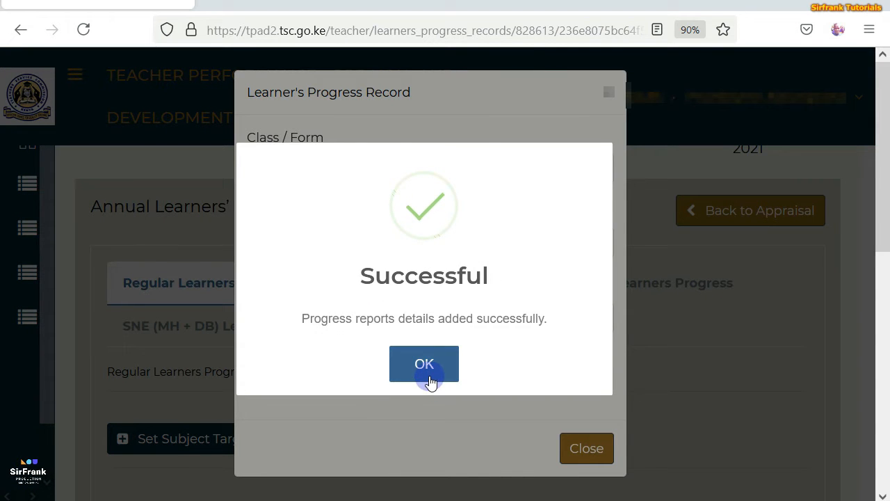
pyautogui.click(429, 376)
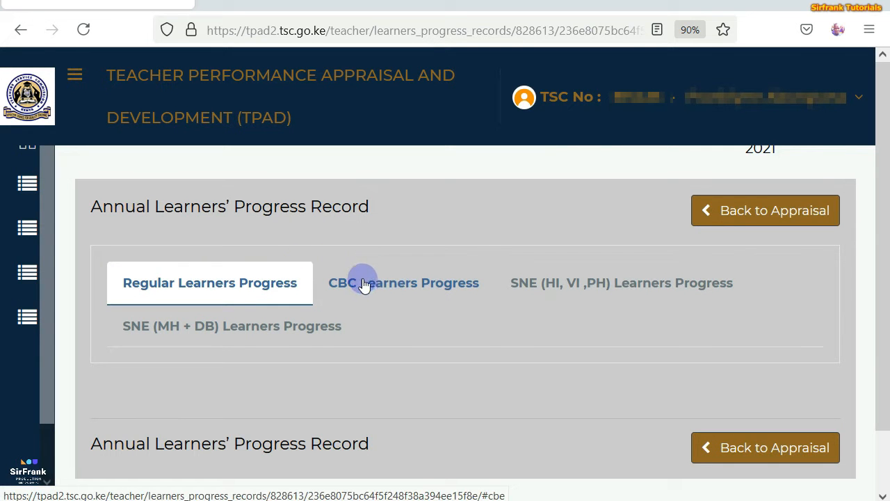
# Add and save a Regular Learners Progress subject target for Class 7 Mathematics with a target mean score of 50.
pyautogui.click(365, 285)
pyautogui.click(222, 282)
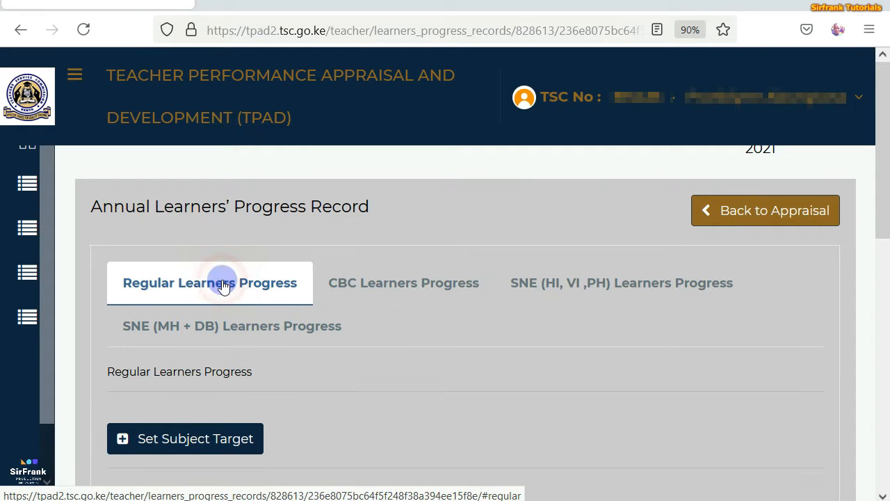
pyautogui.click(193, 441)
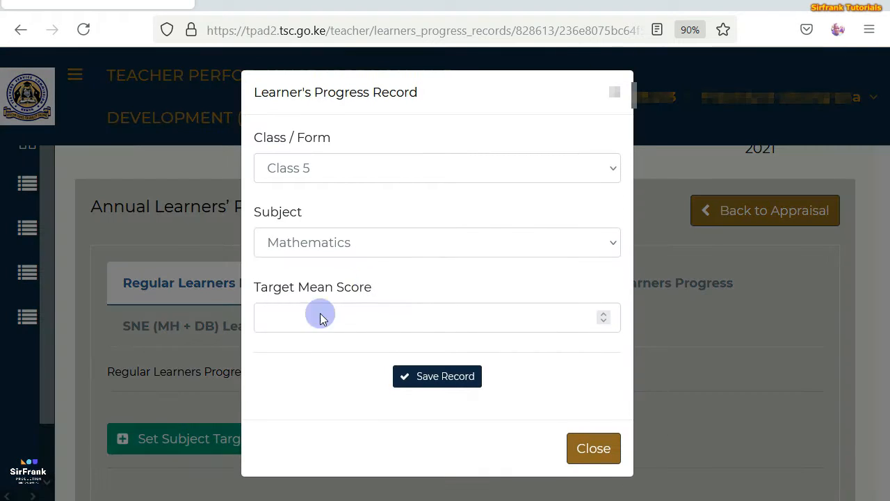
pyautogui.click(606, 169)
pyautogui.click(316, 238)
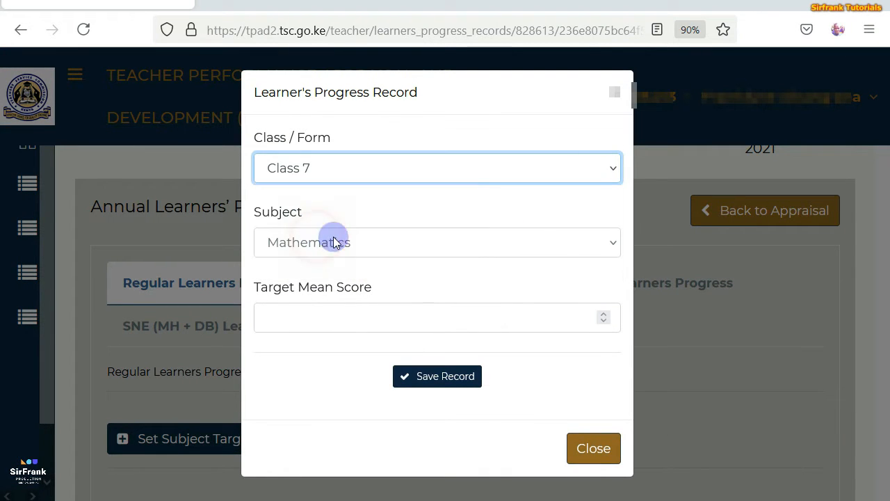
pyautogui.click(616, 242)
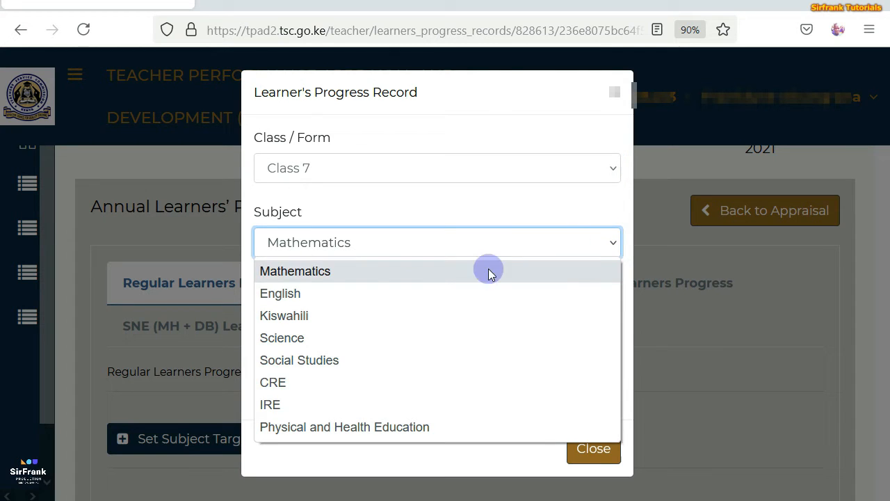
pyautogui.click(356, 271)
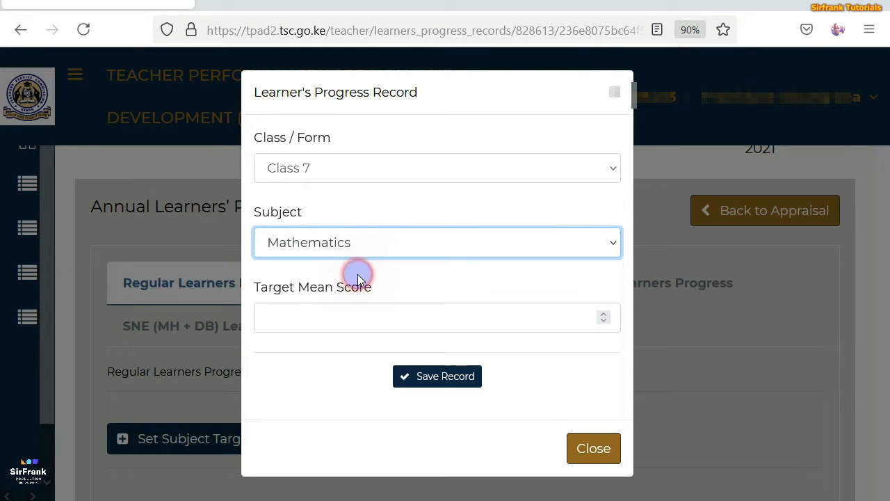
pyautogui.click(358, 318)
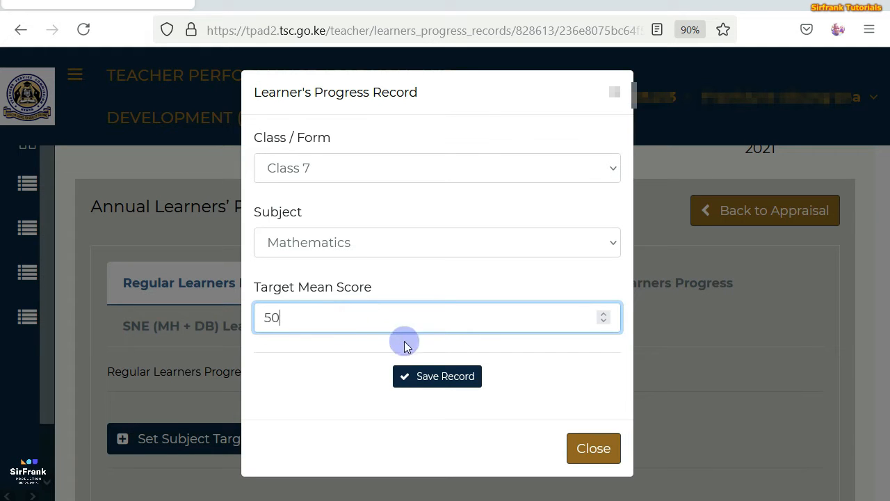
pyautogui.click(420, 374)
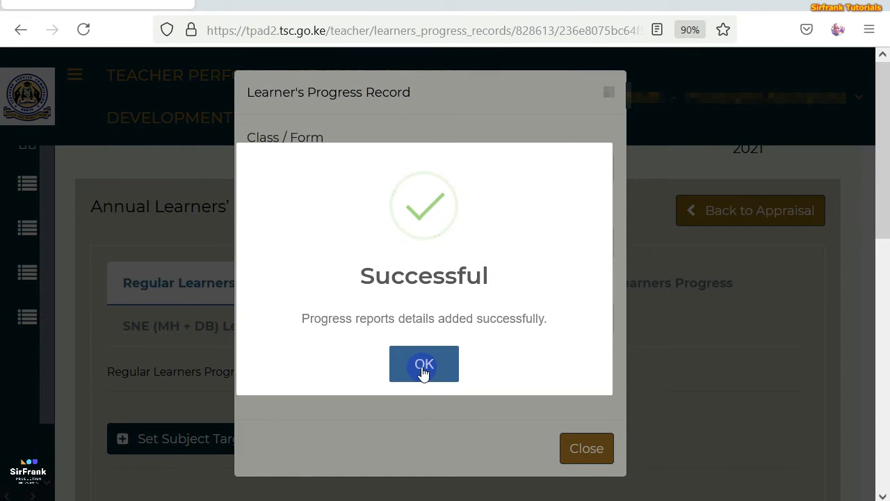
pyautogui.click(423, 370)
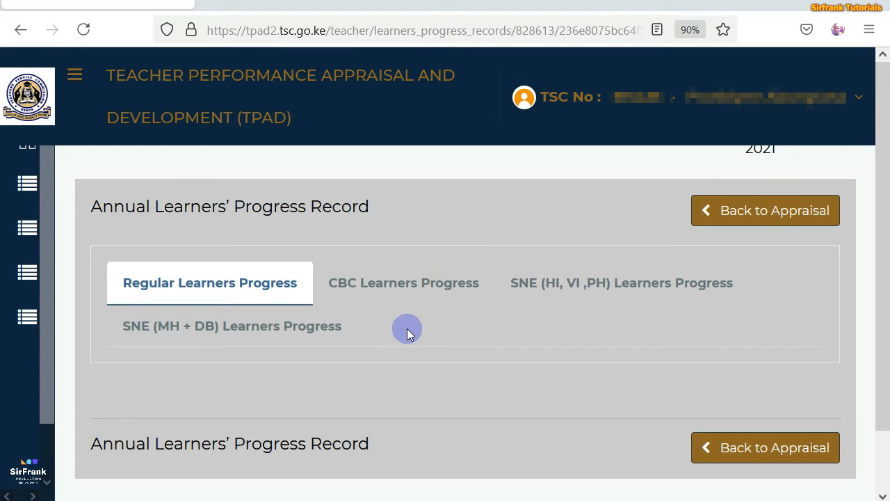
# Update the Class 5 Science record in Regular Learners Progress with a Term Three mean score of 37.56 and save it.
pyautogui.scroll(-2, 407, 332)
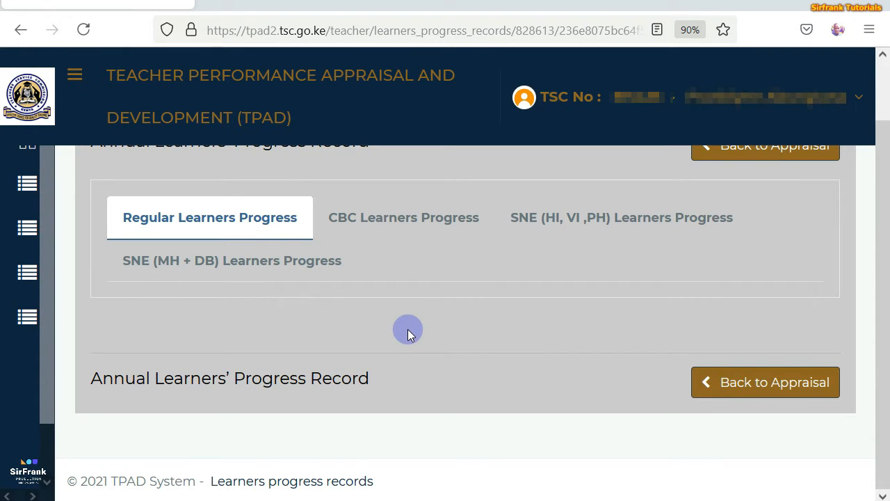
pyautogui.scroll(2, 408, 332)
pyautogui.click(378, 283)
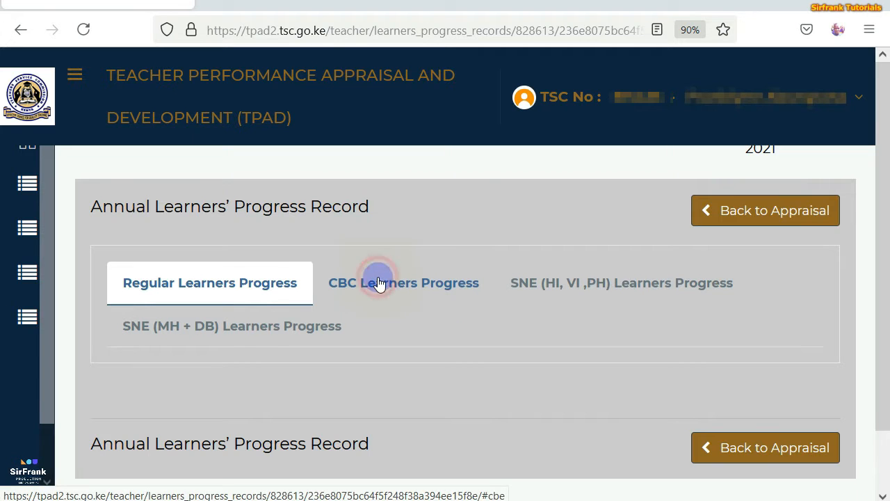
pyautogui.click(262, 282)
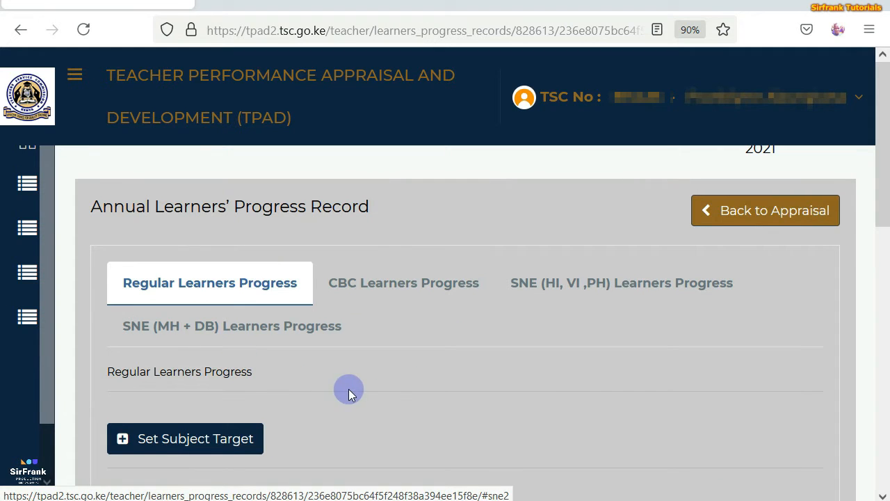
pyautogui.scroll(-9, 348, 389)
pyautogui.scroll(5, 348, 389)
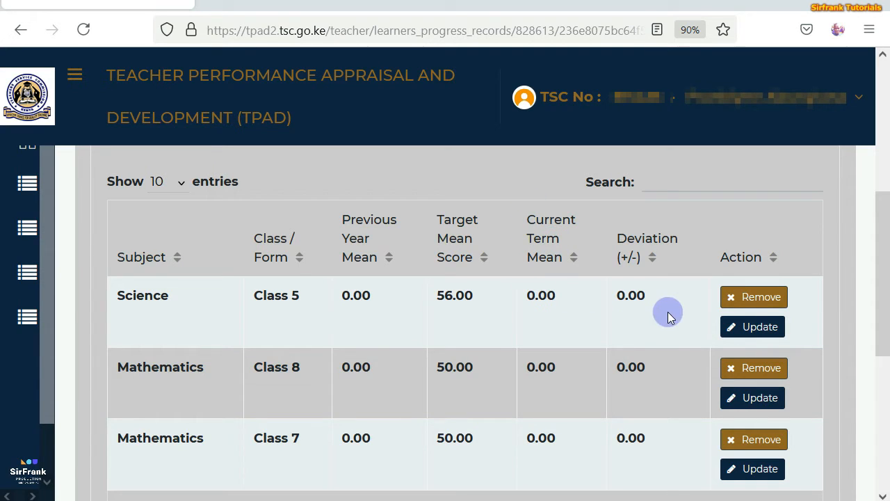
pyautogui.click(751, 328)
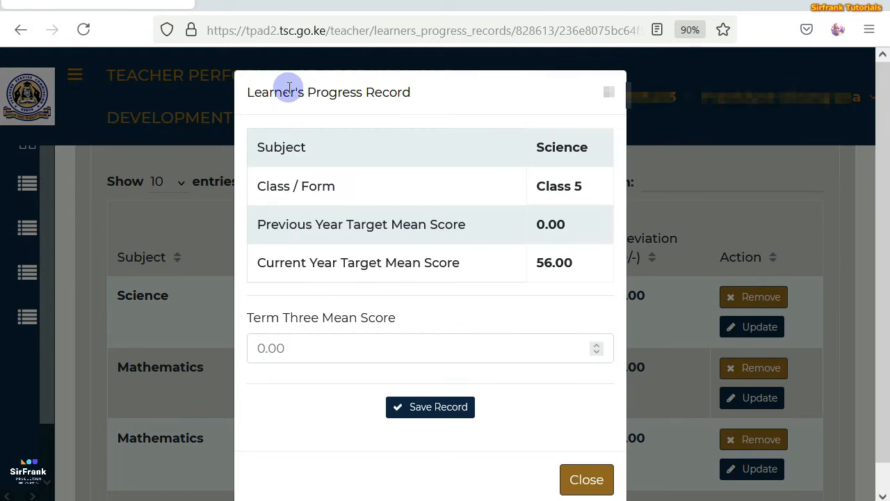
pyautogui.click(288, 347)
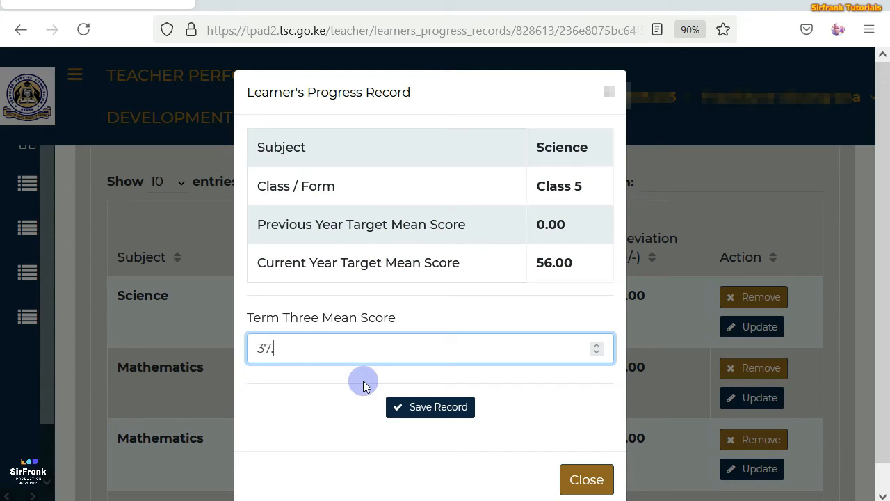
pyautogui.click(409, 408)
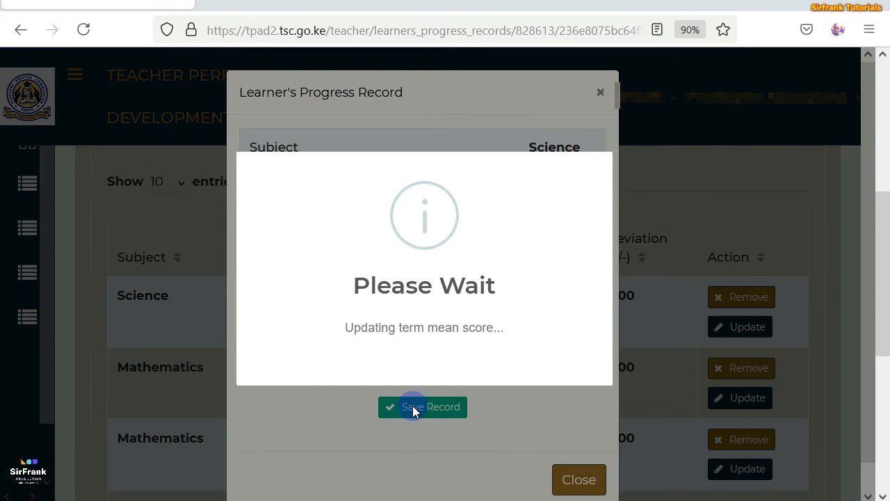
pyautogui.click(423, 364)
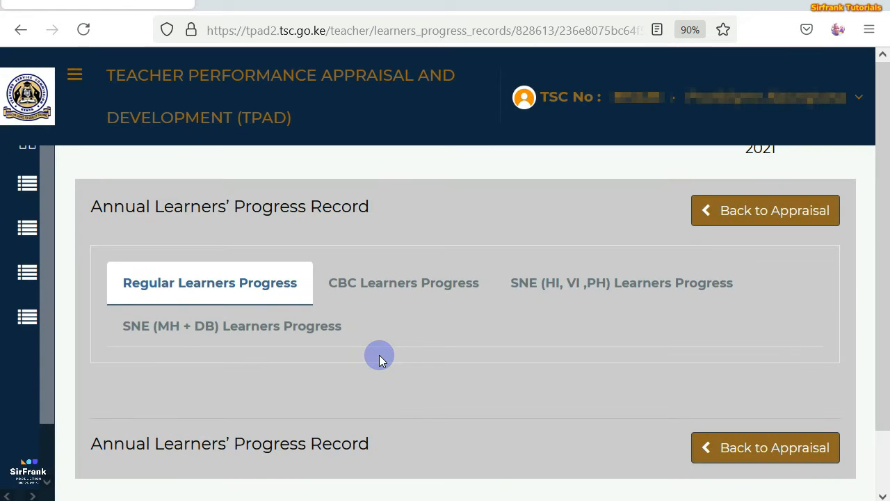
# Set the Term Three mean score of the Class 5 Science record to 48.65 and save it.
pyautogui.scroll(-1, 379, 355)
pyautogui.scroll(1, 418, 310)
pyautogui.scroll(-1, 431, 354)
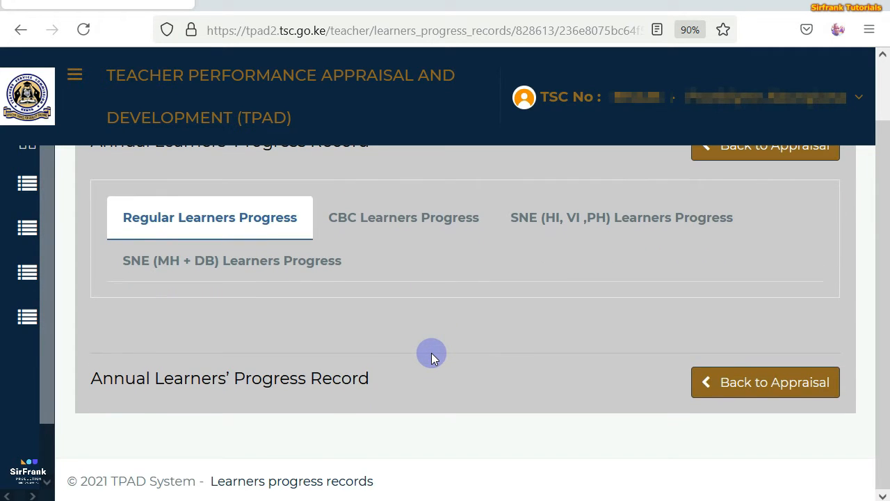
pyautogui.click(369, 222)
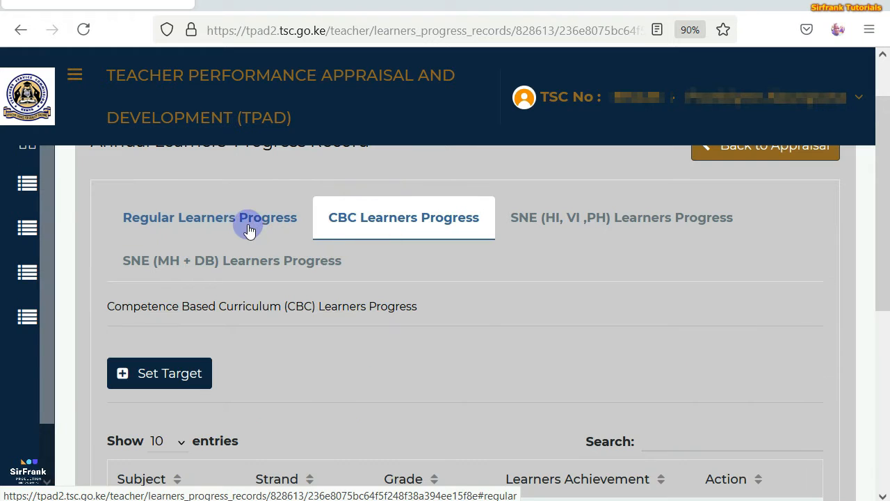
pyautogui.click(230, 223)
pyautogui.scroll(-3, 478, 362)
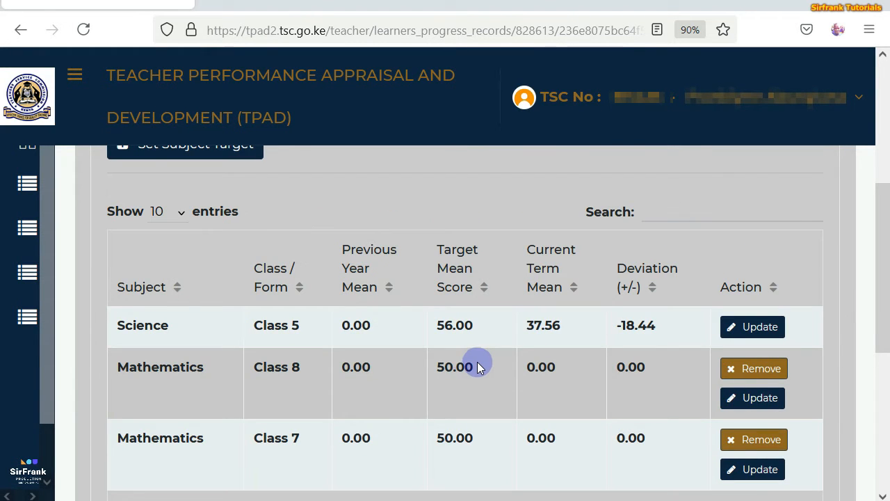
pyautogui.click(735, 327)
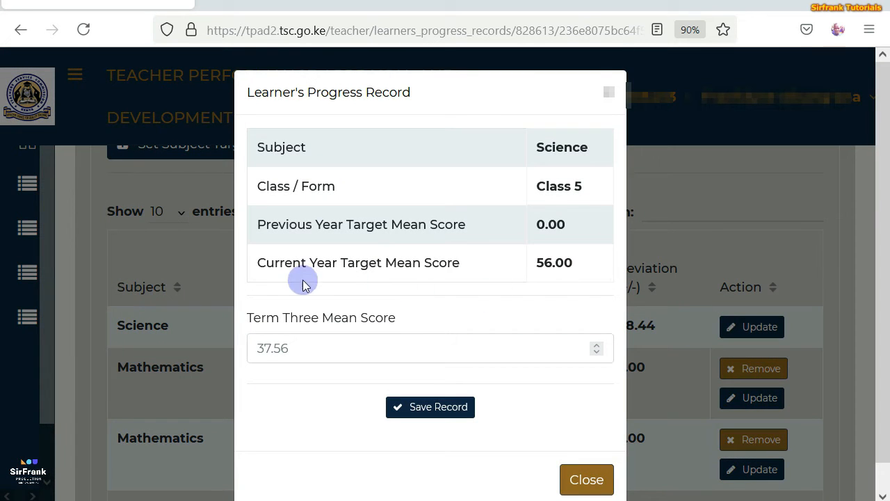
pyautogui.click(291, 351)
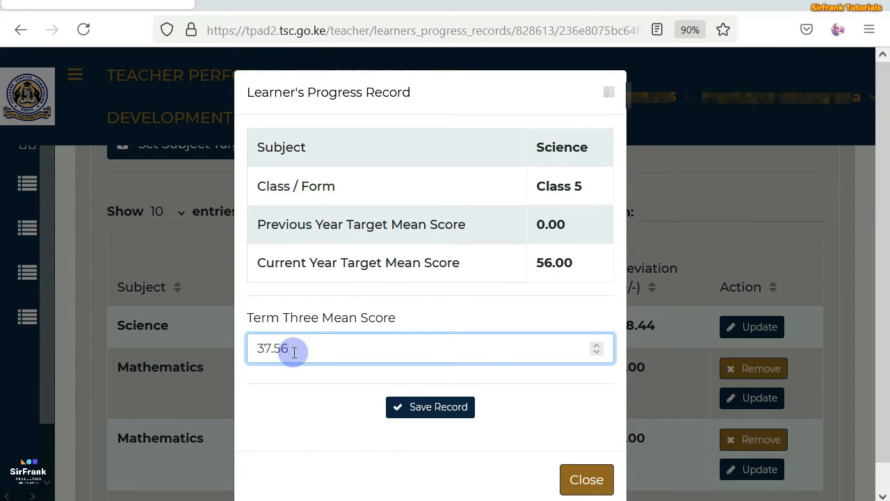
pyautogui.press('BackSpace')
pyautogui.click(403, 405)
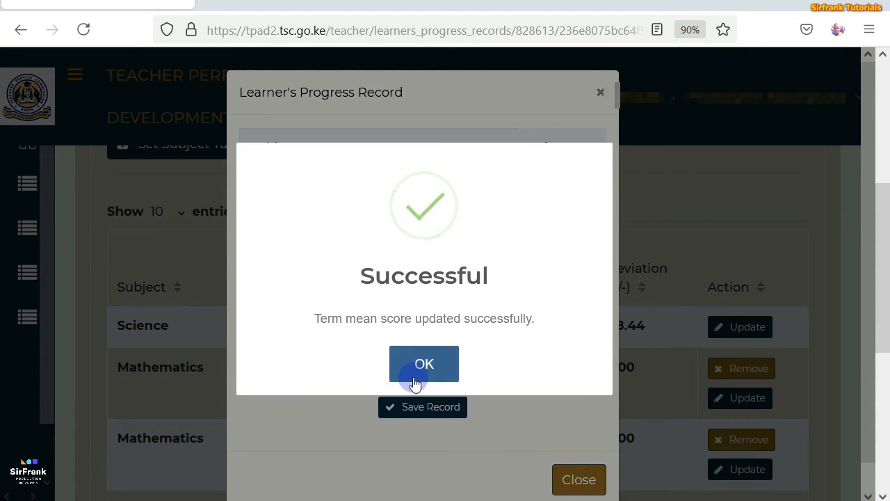
pyautogui.click(421, 369)
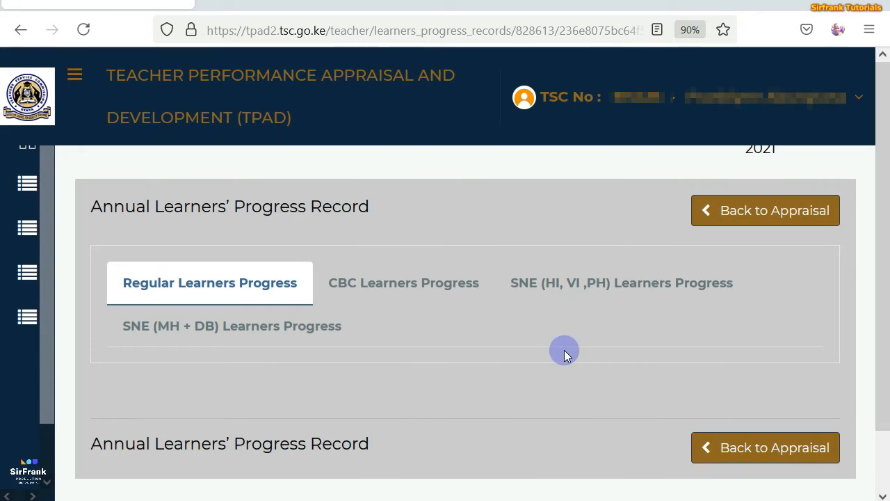
# Set the Term Three mean score of the Class 7 Mathematics record to 36.45, save it and close the record.
pyautogui.moveTo(370, 285); pyautogui.dragTo(195, 281)
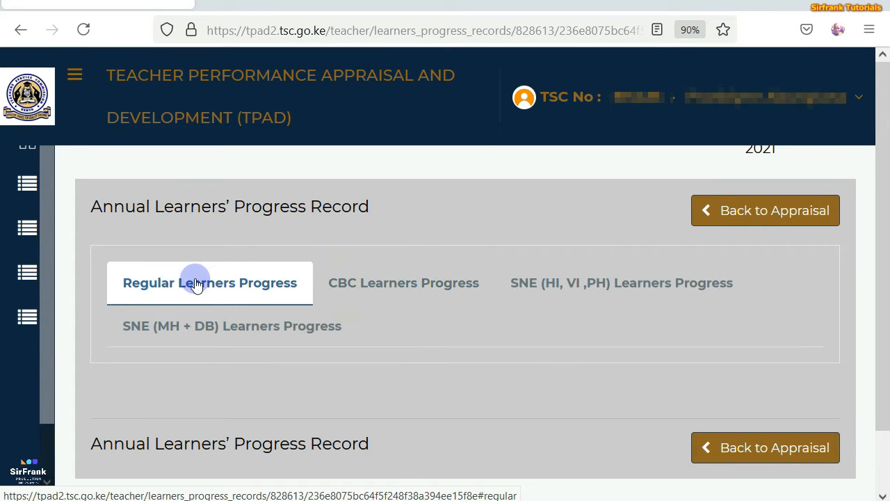
pyautogui.click(199, 280)
pyautogui.scroll(-1, 341, 332)
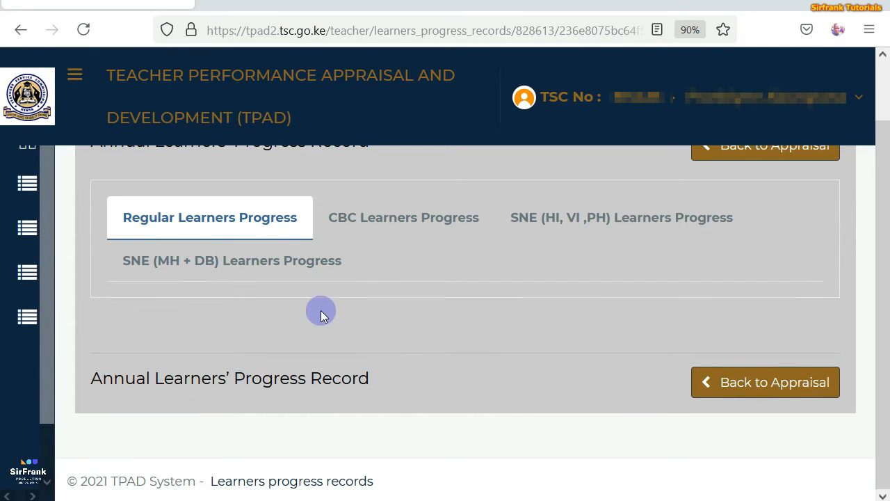
pyautogui.click(375, 221)
pyautogui.click(220, 219)
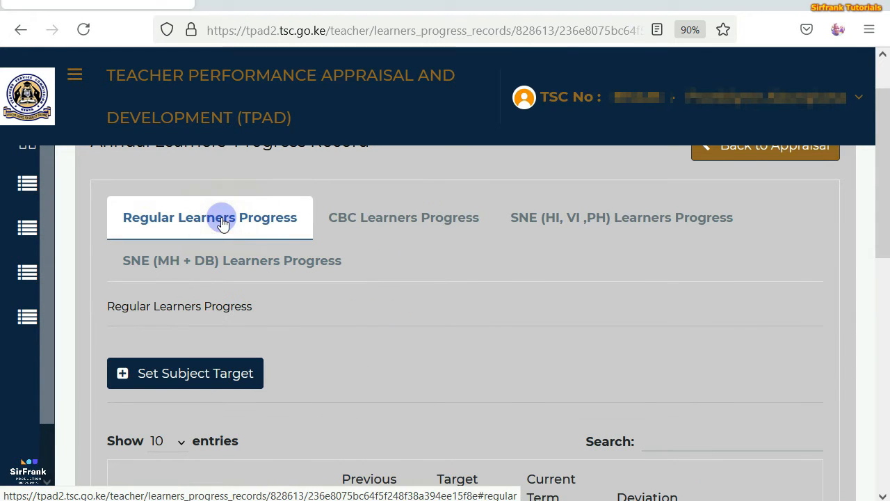
pyautogui.scroll(-5, 367, 333)
pyautogui.scroll(3, 366, 333)
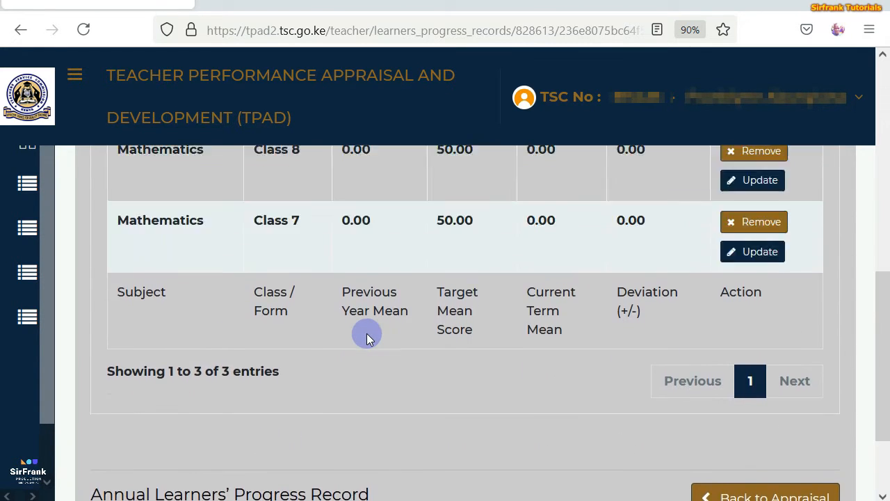
pyautogui.scroll(-3, 366, 333)
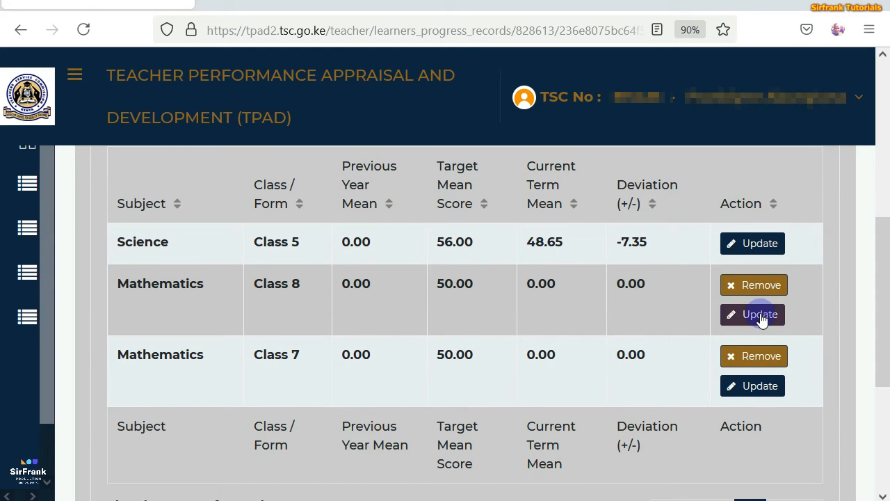
pyautogui.click(764, 391)
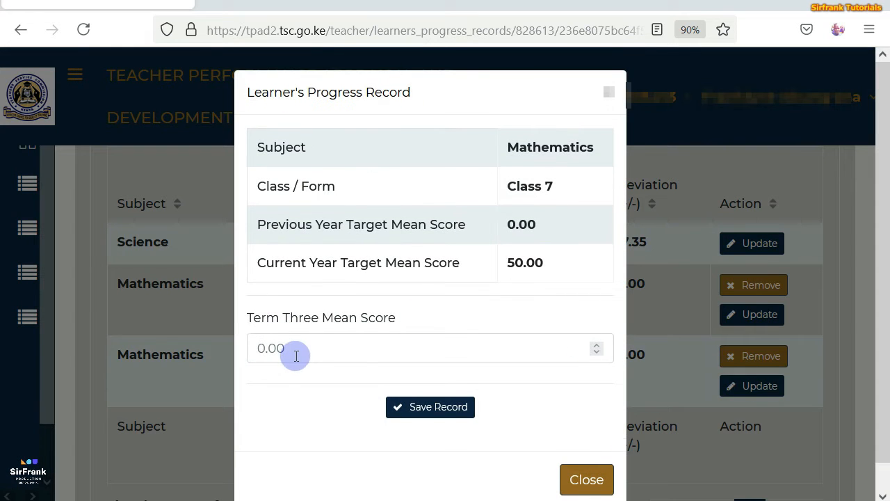
pyautogui.click(296, 348)
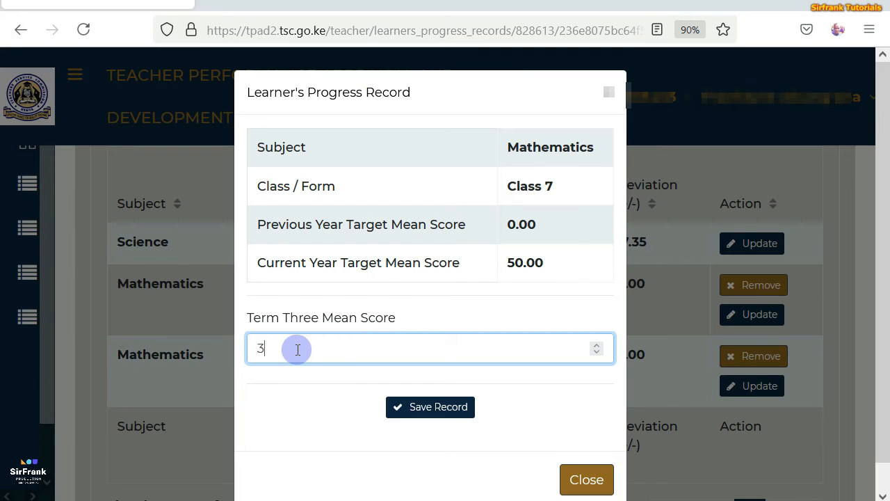
pyautogui.write('6.45')
pyautogui.click(439, 415)
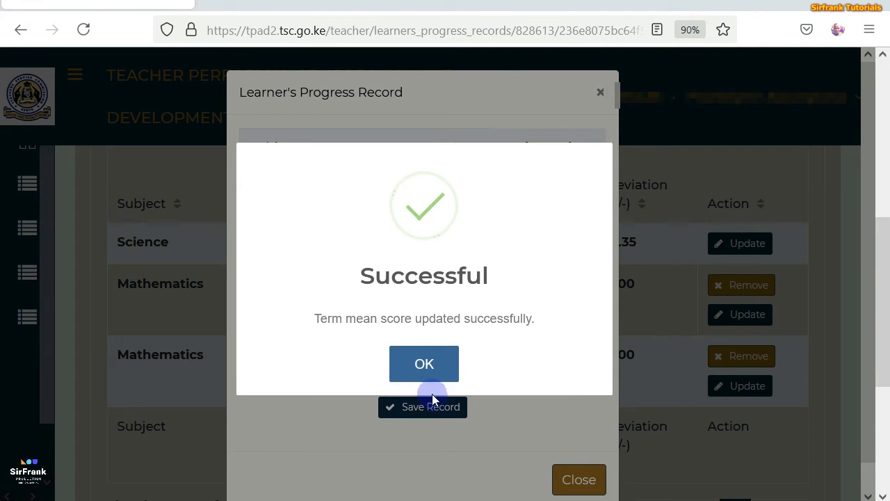
pyautogui.click(431, 373)
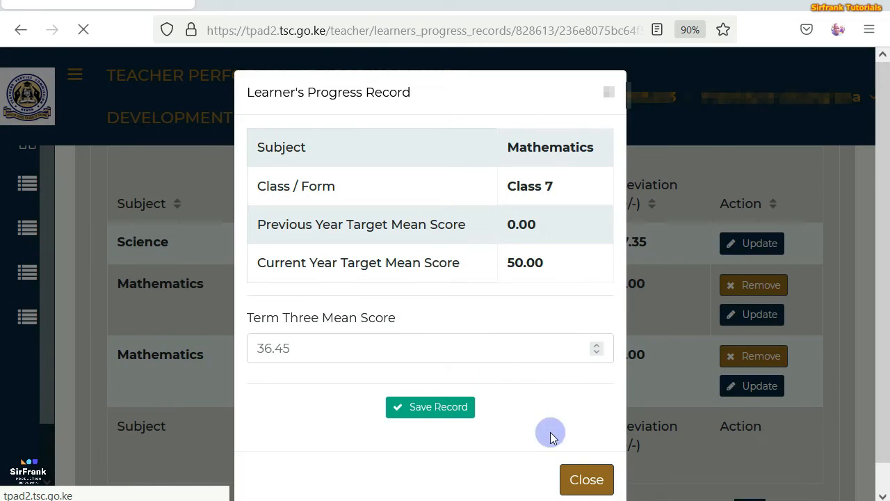
pyautogui.click(583, 479)
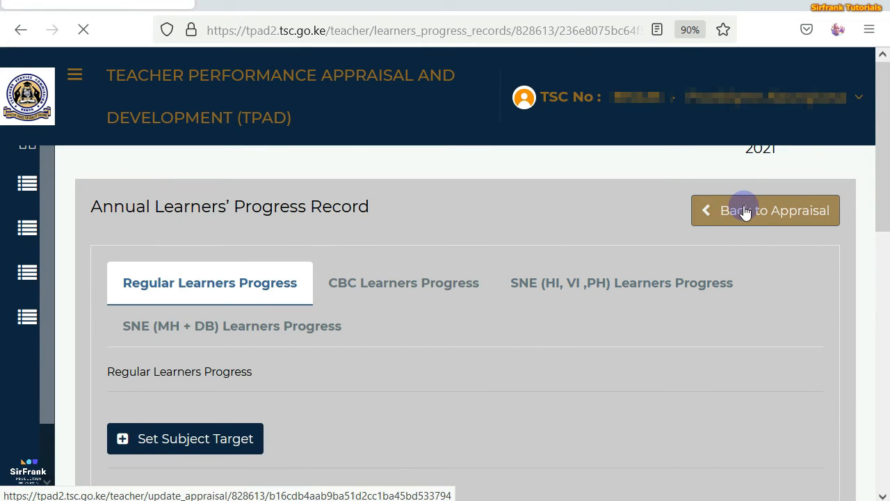
# Return from the learners' progress record to the Term Three appraisal and open its view and submission page.
pyautogui.click(744, 211)
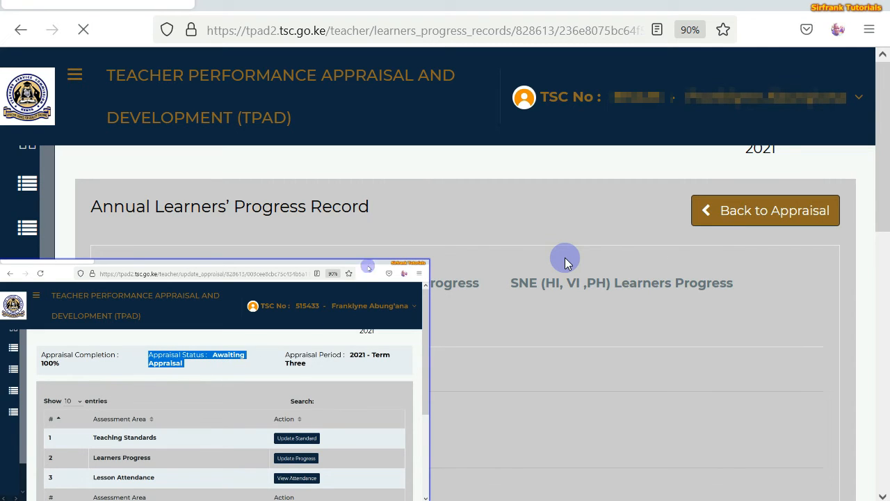
pyautogui.scroll(-10, 565, 263)
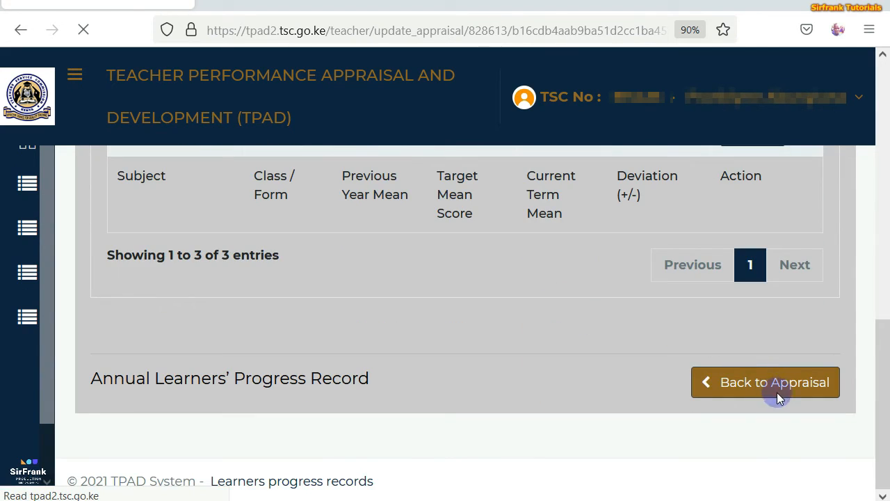
pyautogui.click(776, 392)
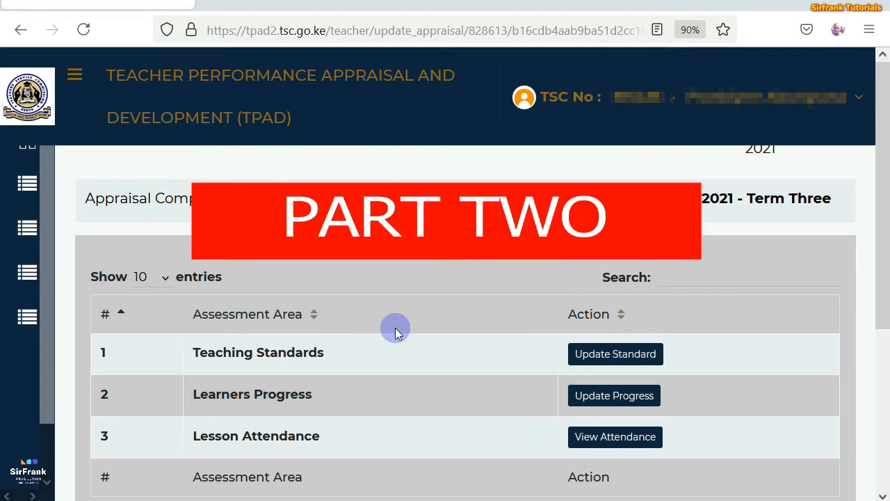
pyautogui.scroll(-3, 394, 333)
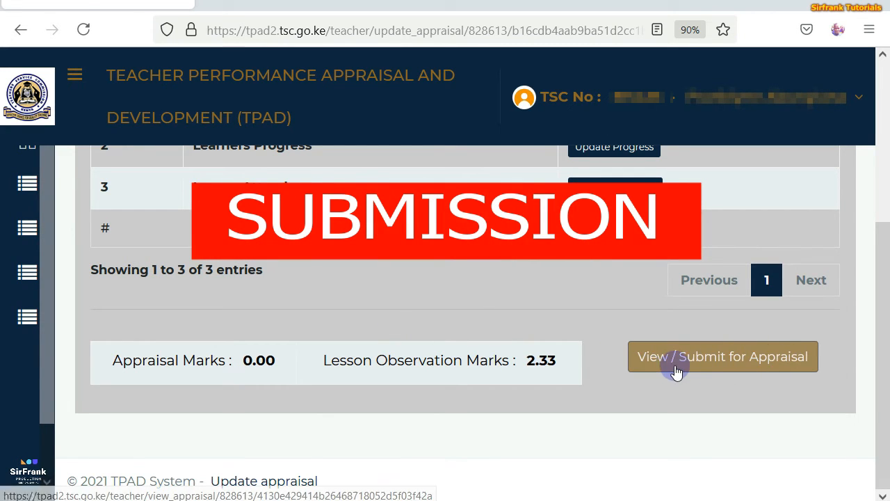
pyautogui.click(727, 363)
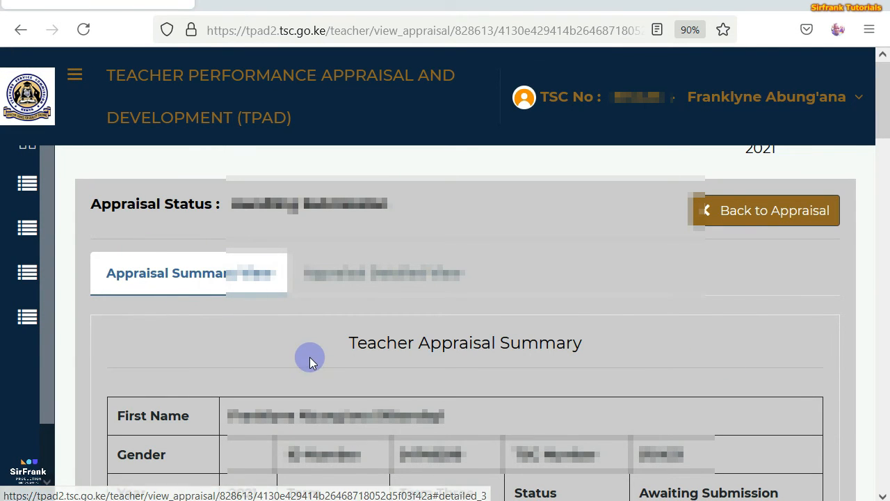
# Review the appraisee details and the Teaching Standards Ratings table in the Teacher Appraisal Summary.
pyautogui.scroll(-7, 314, 354)
pyautogui.scroll(4, 314, 354)
pyautogui.scroll(2, 316, 355)
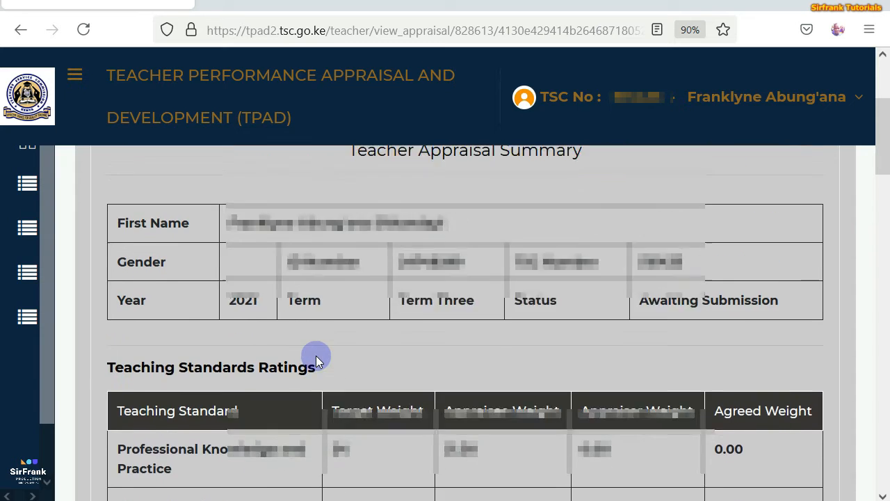
pyautogui.scroll(-4, 313, 357)
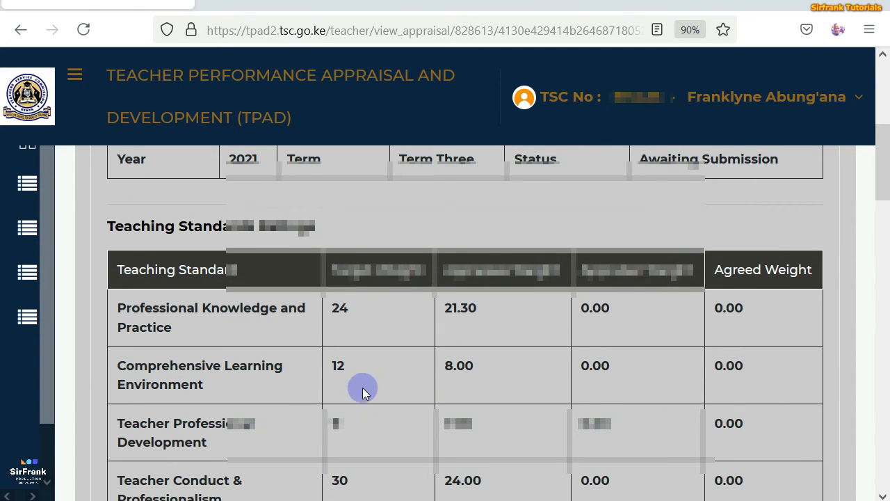
pyautogui.scroll(-2, 348, 437)
pyautogui.scroll(-2, 350, 436)
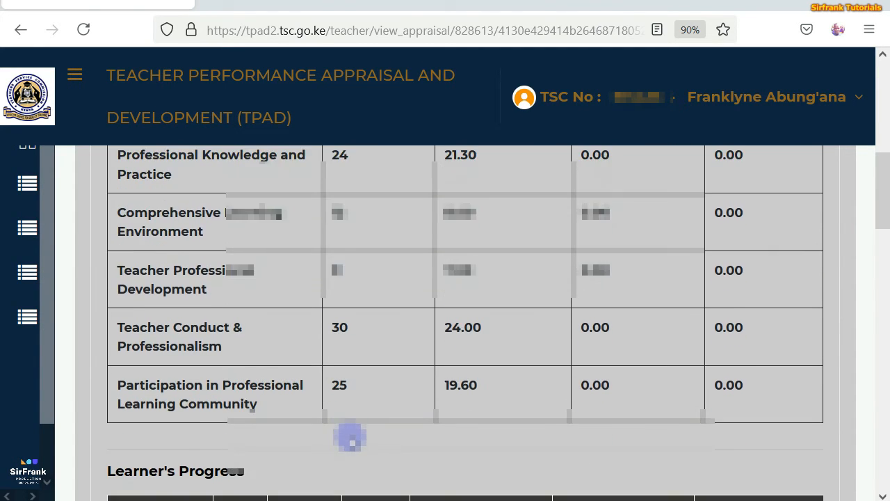
pyautogui.scroll(4, 350, 438)
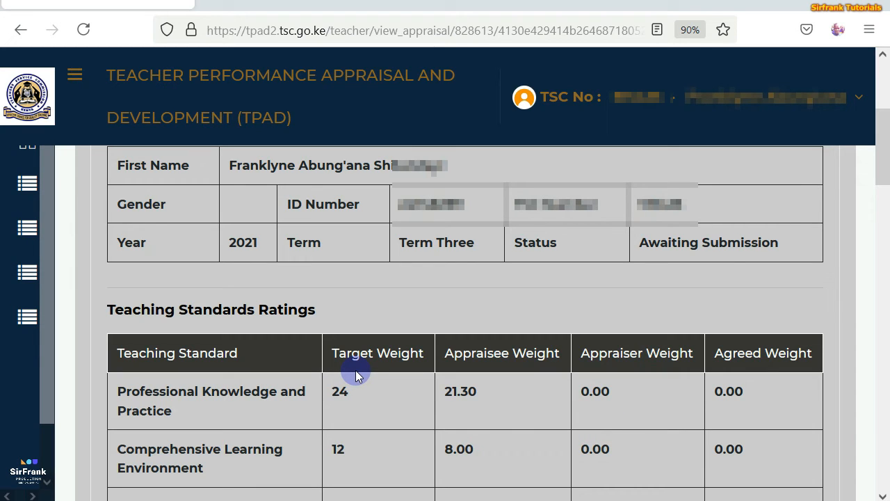
# Check the Learner's Progress and Lesson Attendance tables in the appraisal summary, and look briefly at the Appraisal Detailed View.
pyautogui.scroll(-5, 355, 374)
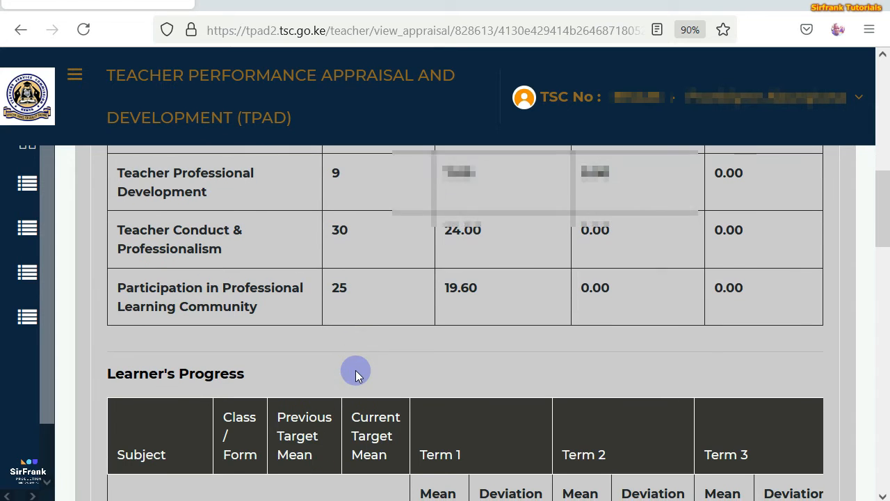
pyautogui.scroll(-6, 286, 375)
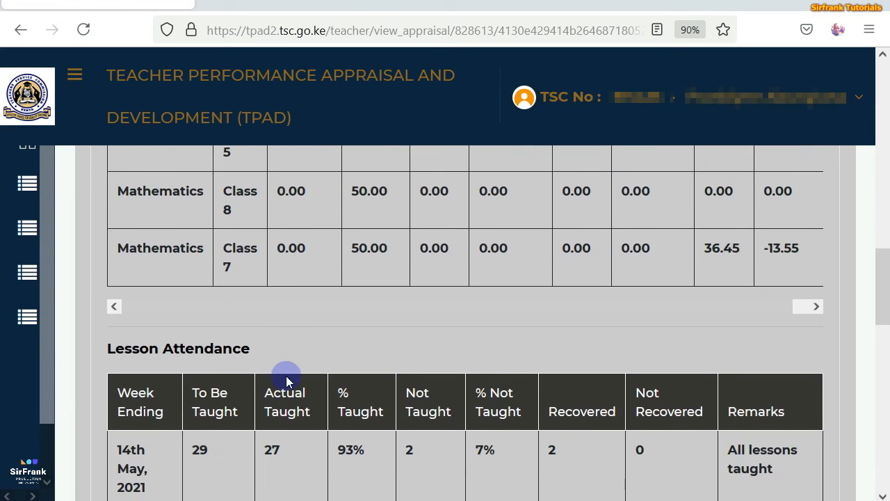
pyautogui.scroll(3, 286, 375)
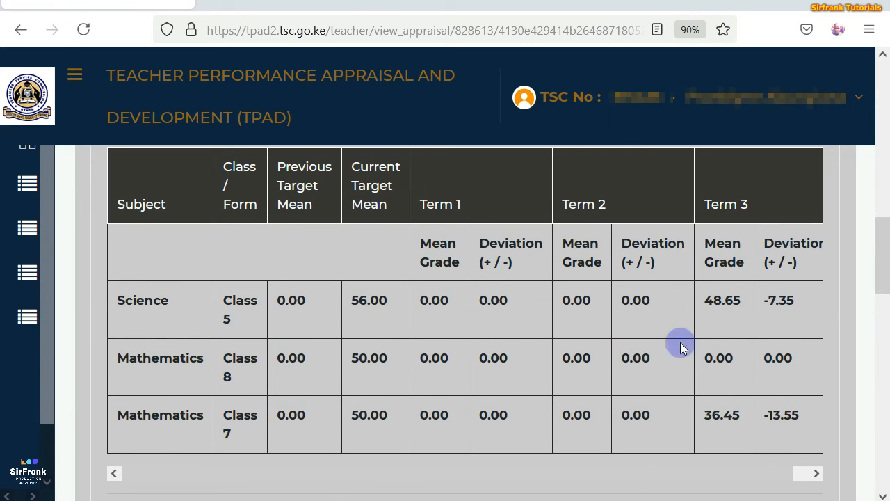
pyautogui.scroll(-3, 374, 484)
pyautogui.scroll(-4, 374, 486)
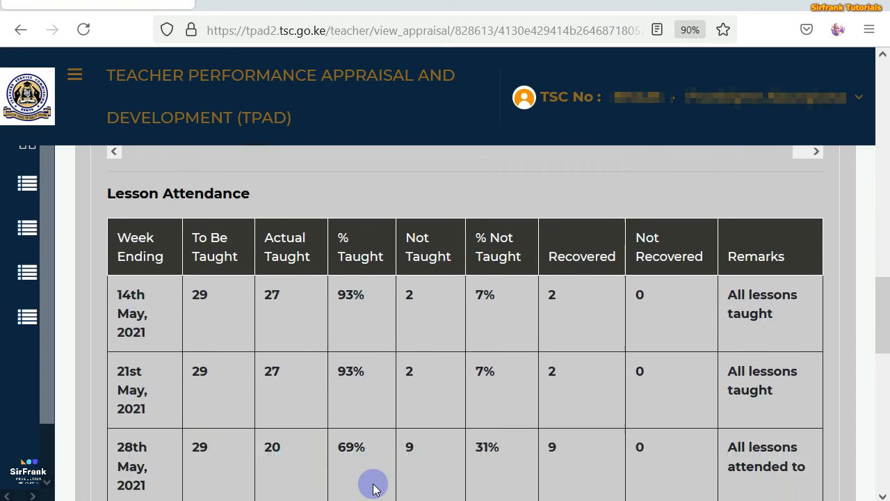
pyautogui.scroll(2, 373, 486)
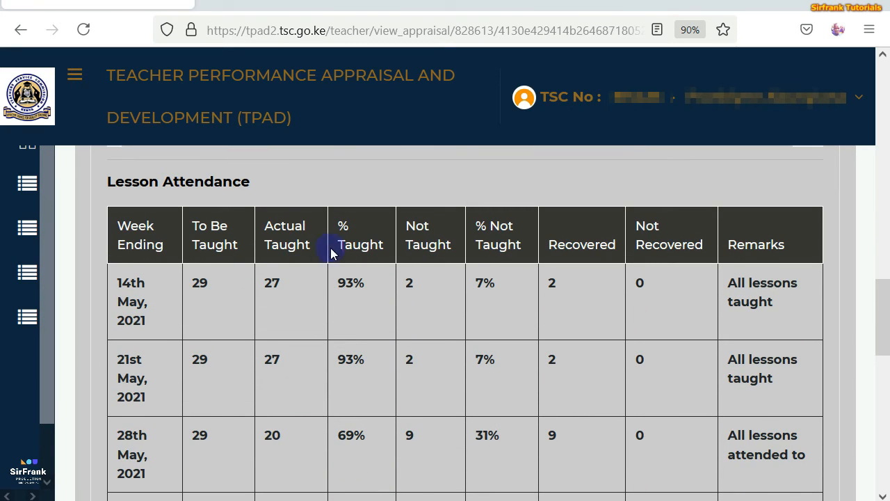
pyautogui.scroll(-8, 594, 448)
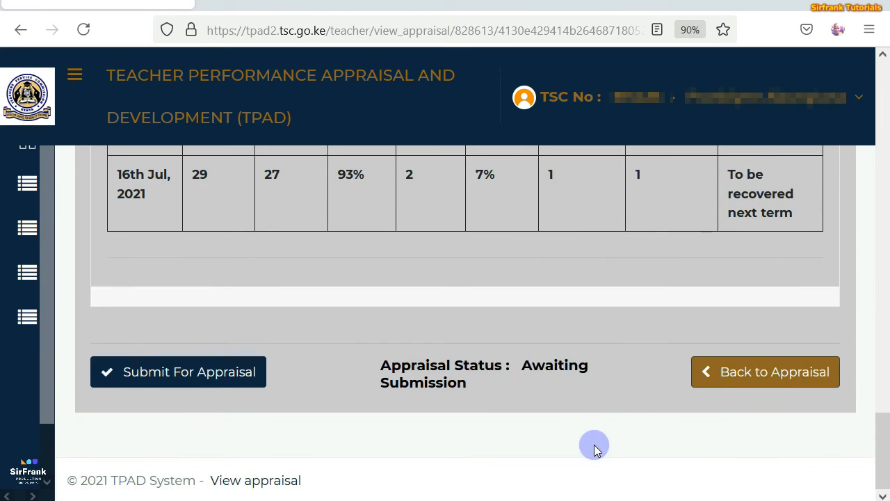
pyautogui.scroll(1, 594, 448)
pyautogui.scroll(-1, 594, 448)
pyautogui.scroll(15, 595, 448)
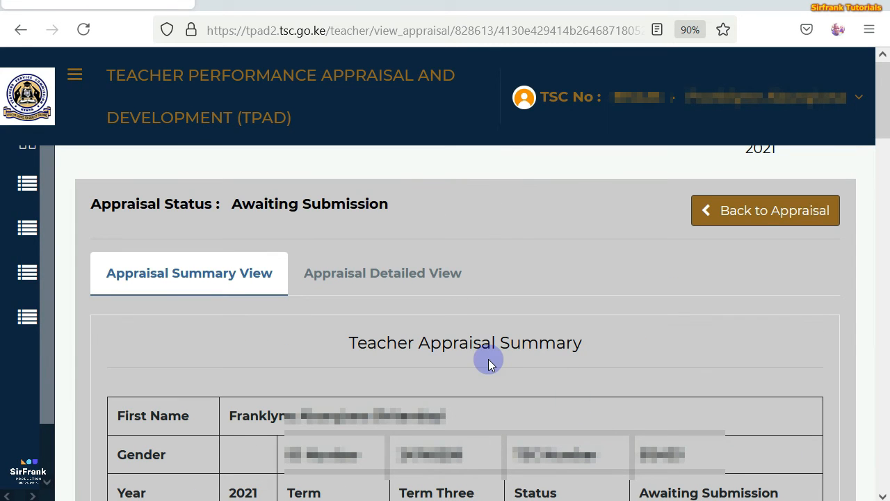
pyautogui.click(369, 278)
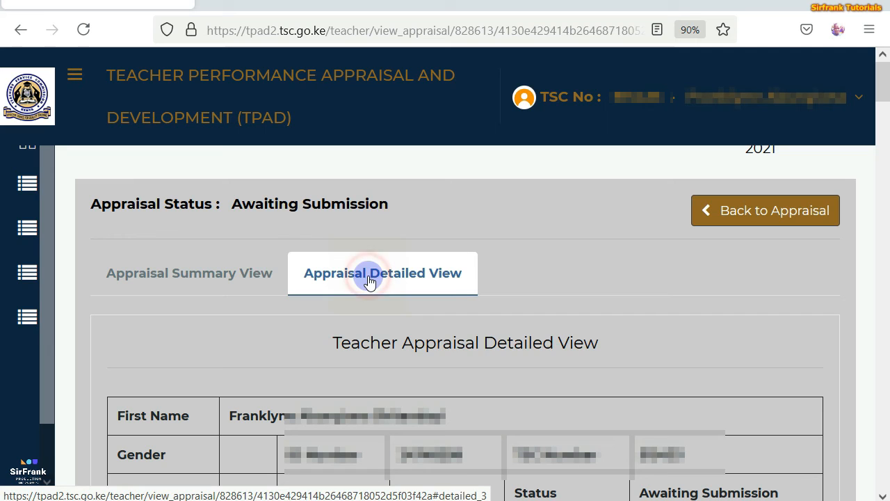
pyautogui.click(218, 279)
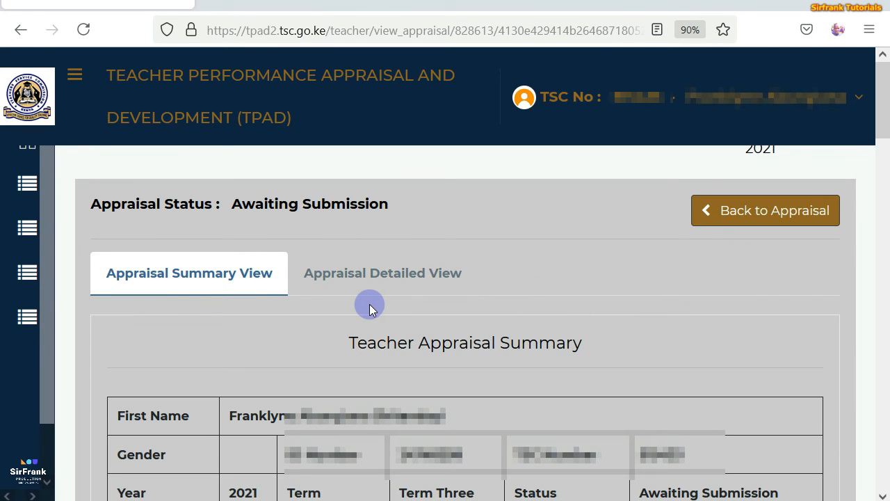
# Start submitting for appraisal and enter the appraisee comment "The process was smooth without network hitches like in the previous years".
pyautogui.scroll(-20, 369, 308)
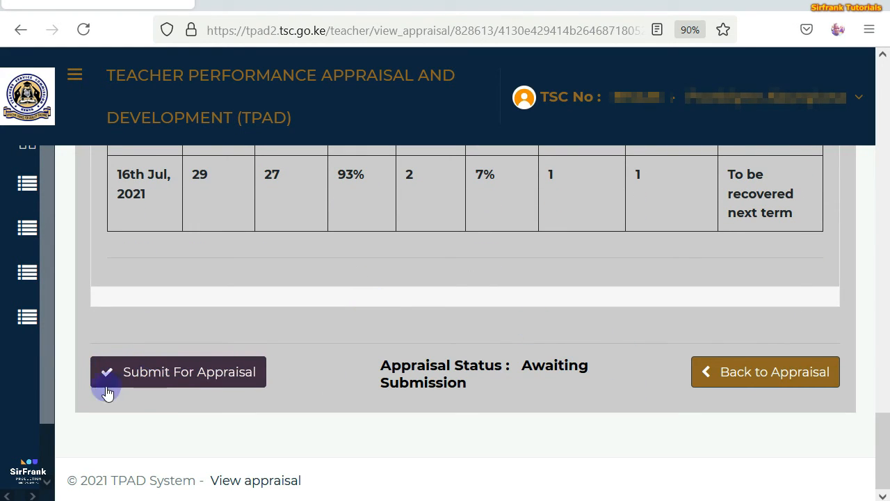
pyautogui.click(173, 386)
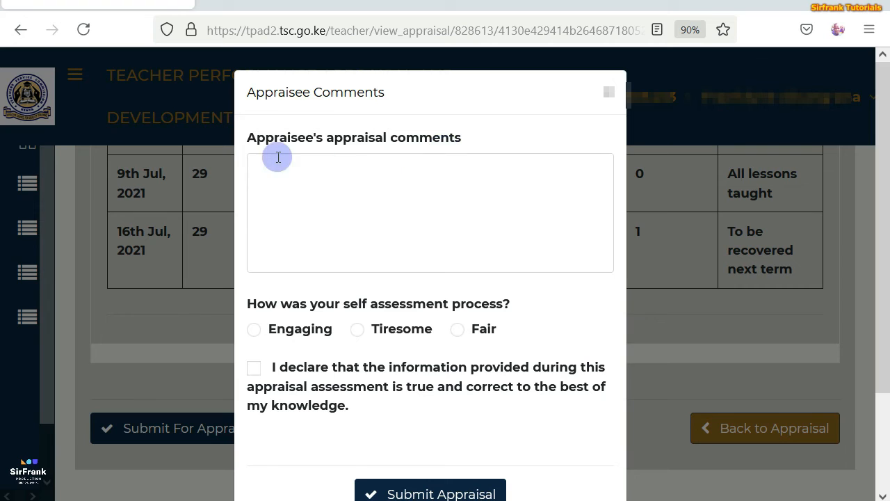
pyautogui.click(302, 217)
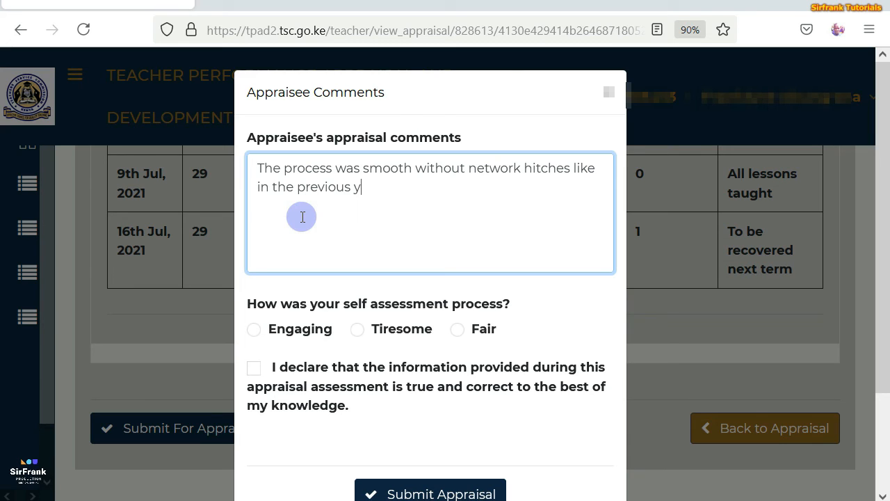
pyautogui.write('ars')
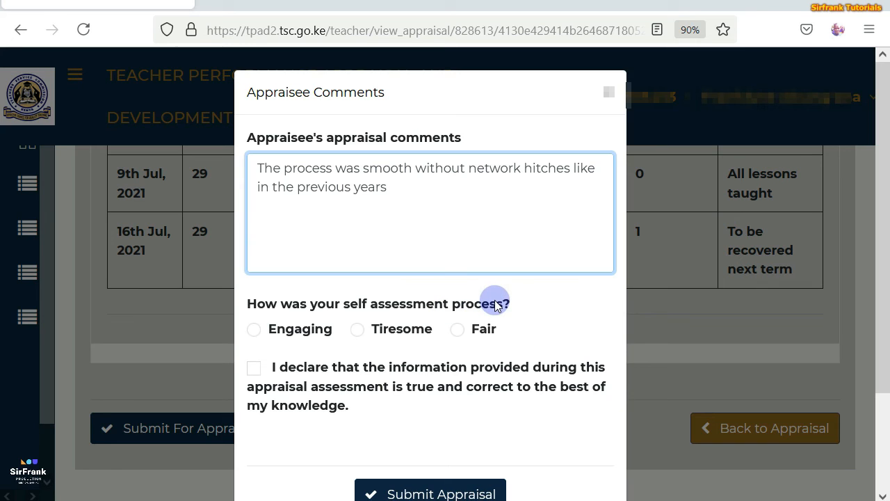
# Submit the appraisal with the self assessment process rated Fair and the declaration of true and correct information accepted.
pyautogui.click(456, 329)
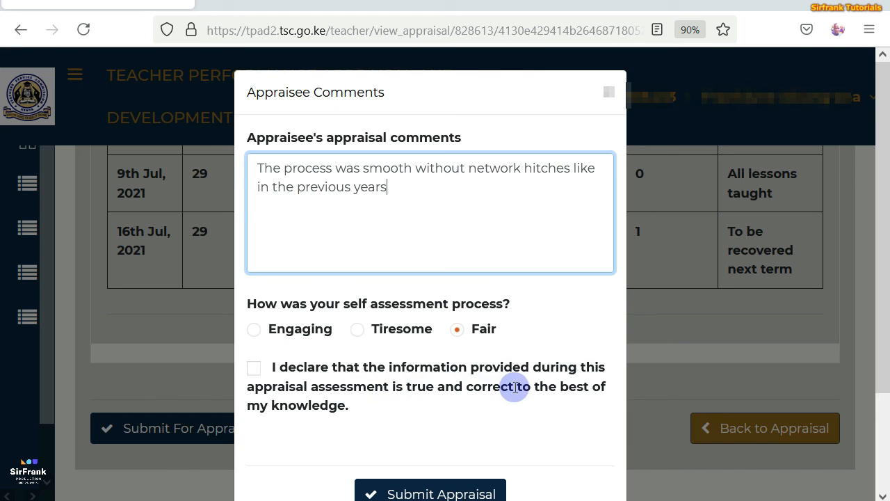
pyautogui.click(254, 368)
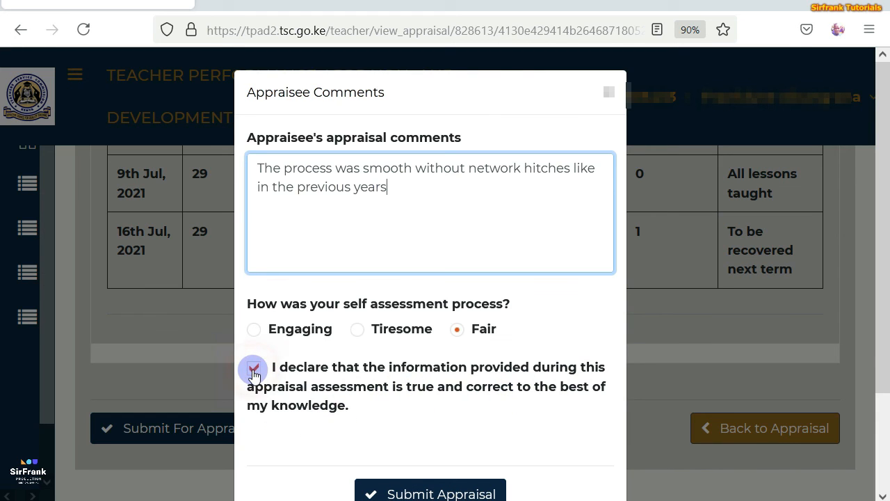
pyautogui.click(422, 487)
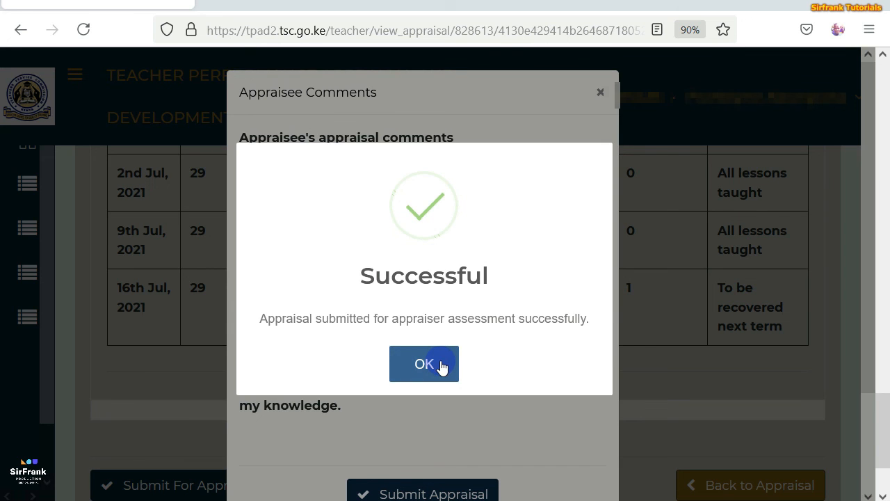
pyautogui.click(441, 363)
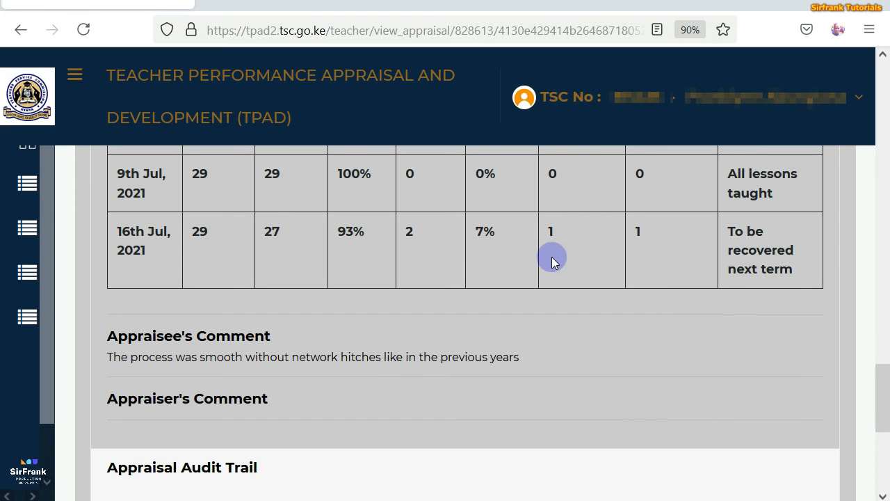
# Examine the submitted appraisal's audit trail, status, summary view and detailed view.
pyautogui.scroll(-5, 549, 290)
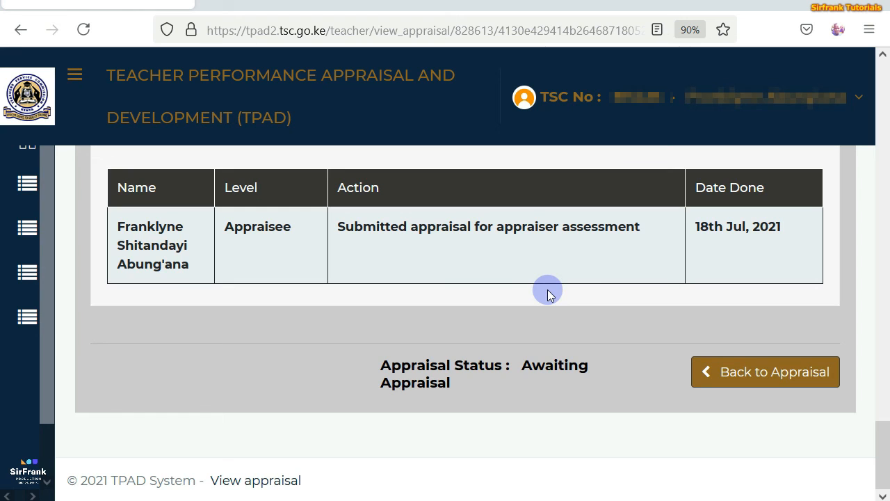
pyautogui.scroll(15, 548, 291)
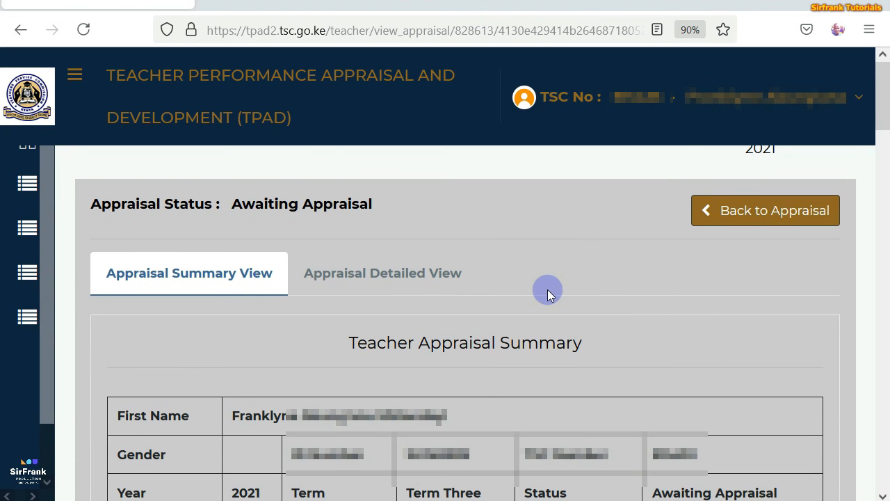
pyautogui.click(339, 272)
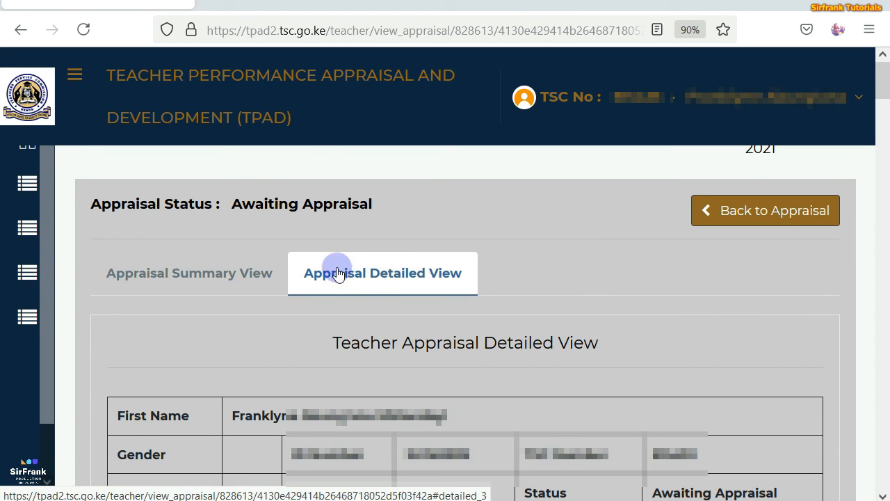
pyautogui.click(236, 267)
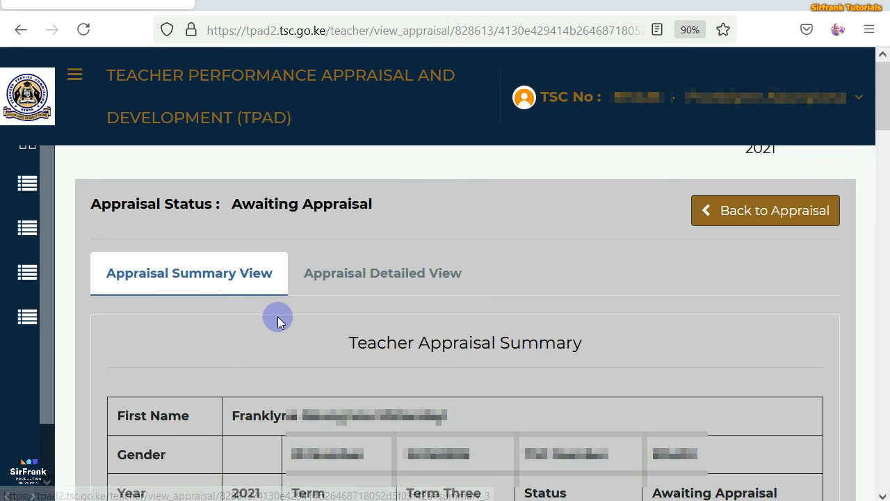
pyautogui.scroll(-20, 277, 316)
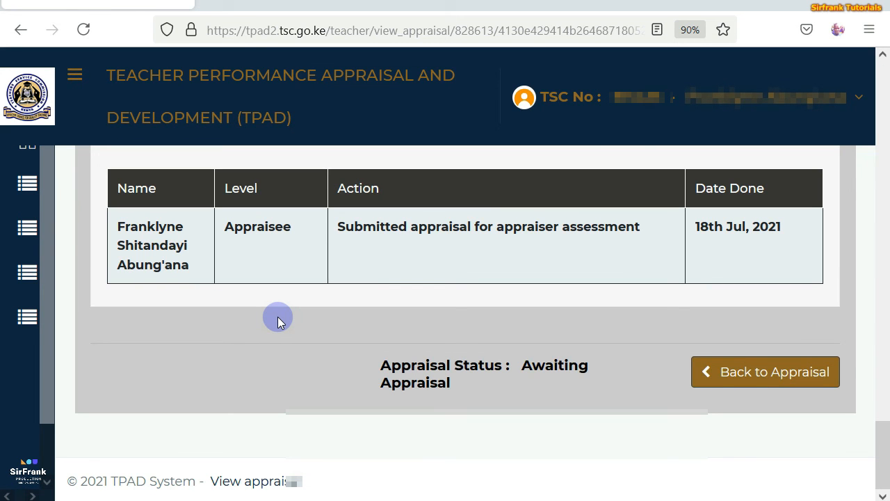
pyautogui.scroll(20, 278, 319)
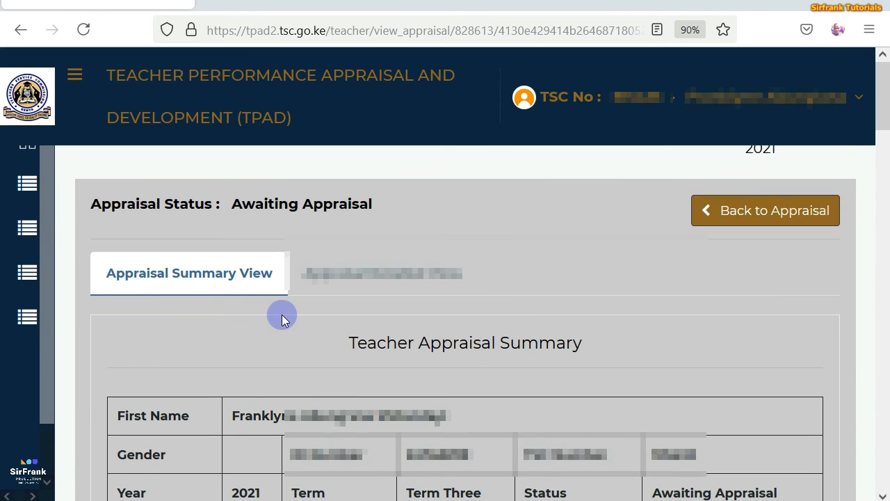